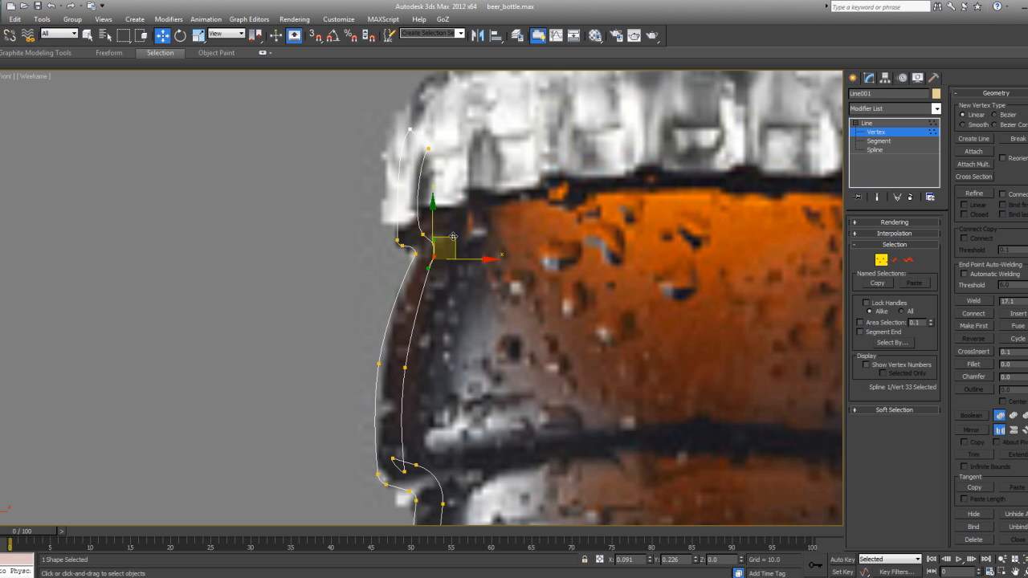
# Step: Reposition the inner-wall vertices just below the cap and the top inner vertex to even out the glass thickness
pyautogui.click(480, 237)
pyautogui.scroll(-2, 486, 238)
pyautogui.scroll(2, 474, 288)
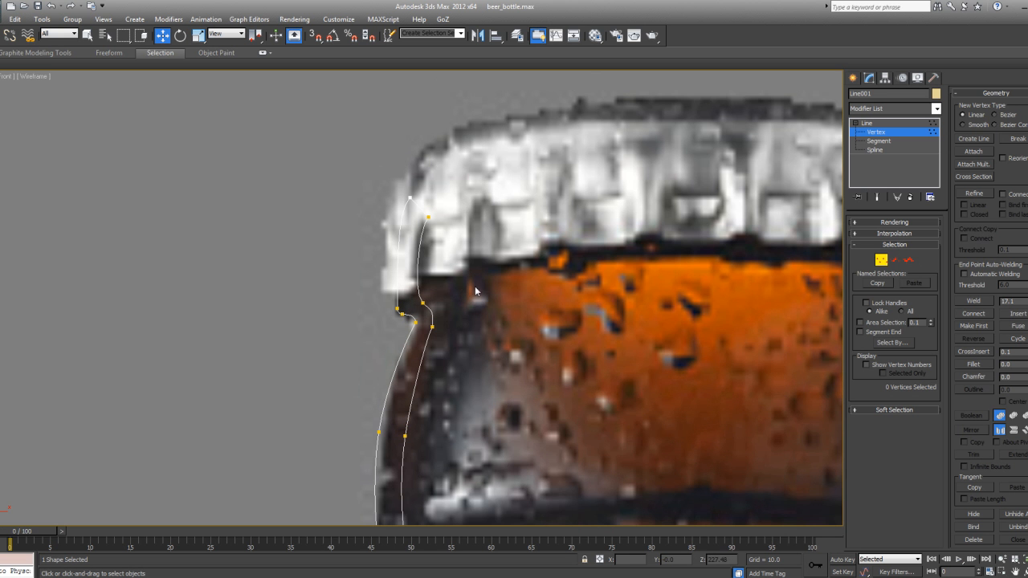
pyautogui.click(423, 301)
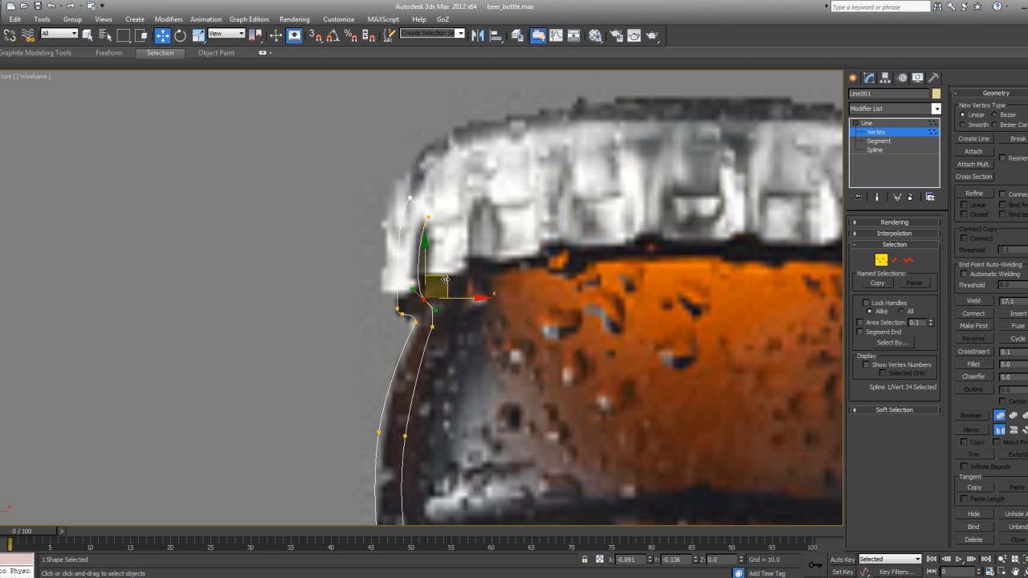
pyautogui.click(415, 319)
pyautogui.moveTo(460, 327); pyautogui.dragTo(466, 325)
pyautogui.click(479, 284)
pyautogui.click(428, 217)
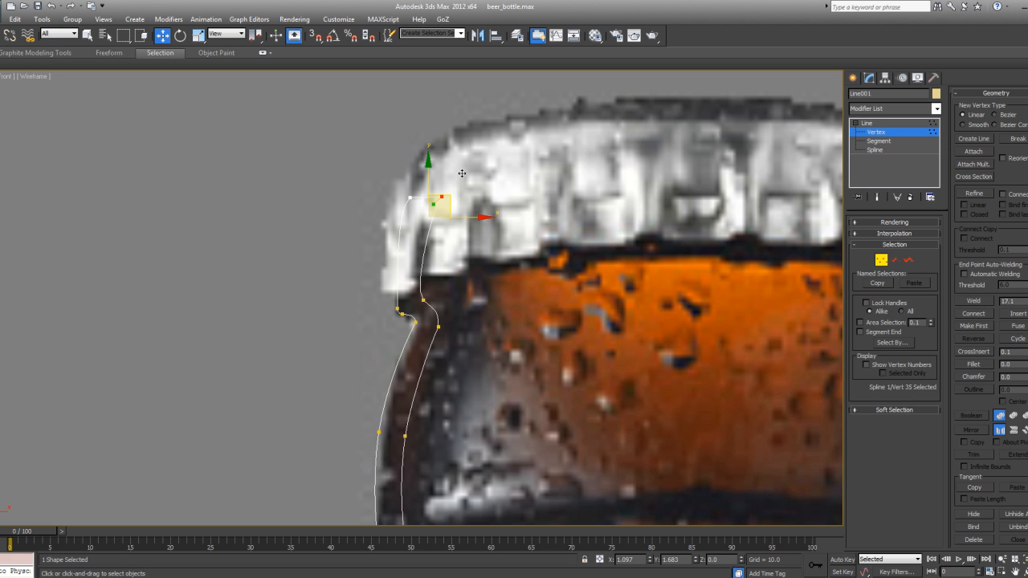
pyautogui.scroll(-4, 459, 178)
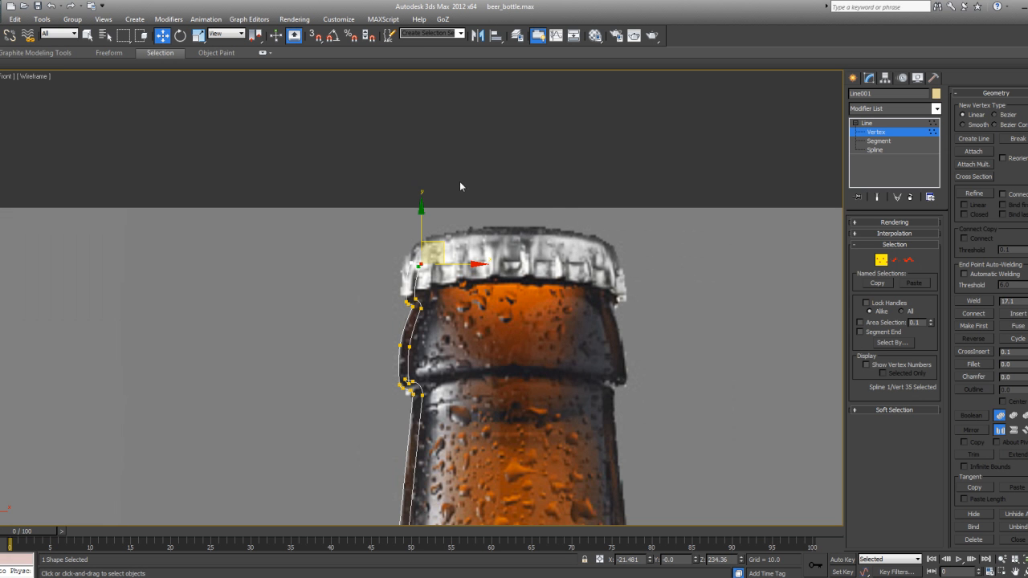
# Step: Fillet the two vertices at the top end of the bottle profile slightly to round the rim
pyautogui.scroll(5, 442, 280)
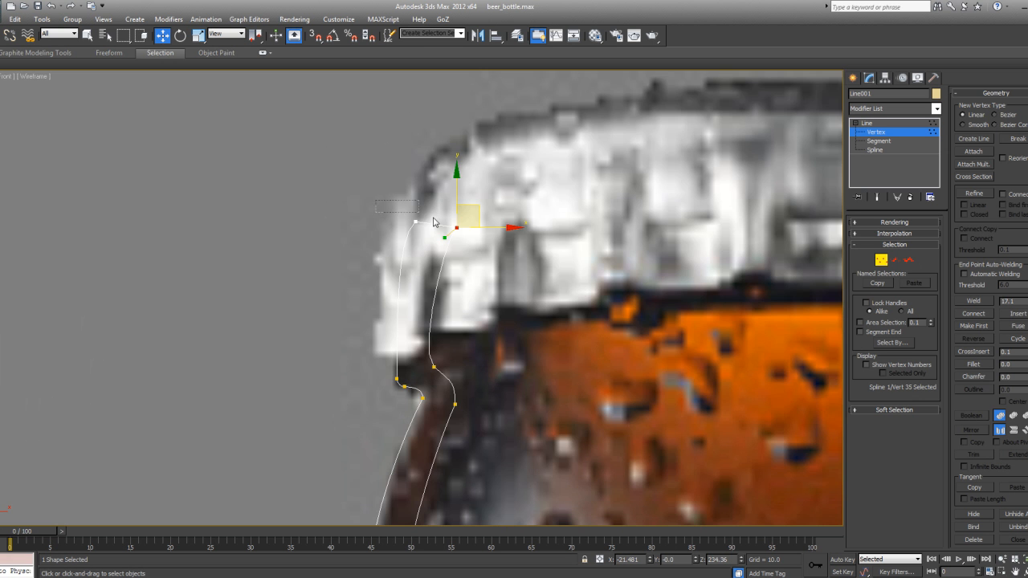
pyautogui.keyDown('ctrl'); pyautogui.moveTo(434, 222); pyautogui.dragTo(435, 225); pyautogui.keyUp('ctrl')
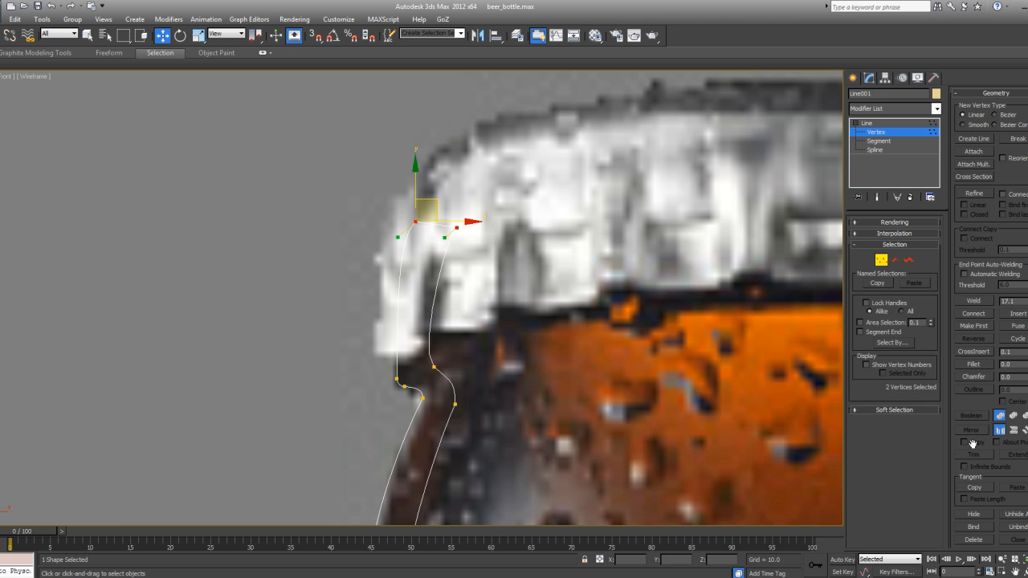
pyautogui.click(978, 371)
pyautogui.moveTo(456, 225)
pyautogui.mouseDown()
pyautogui.moveTo(452, 212)
pyautogui.moveTo(450, 223)
pyautogui.mouseUp()
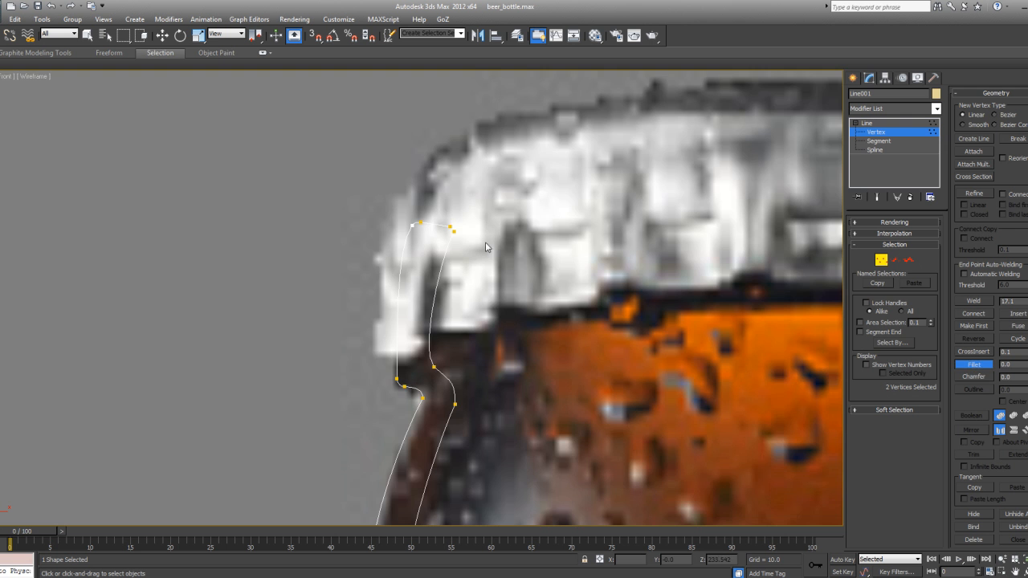
pyautogui.press('w')
pyautogui.scroll(-5, 490, 245)
pyautogui.scroll(-4, 483, 262)
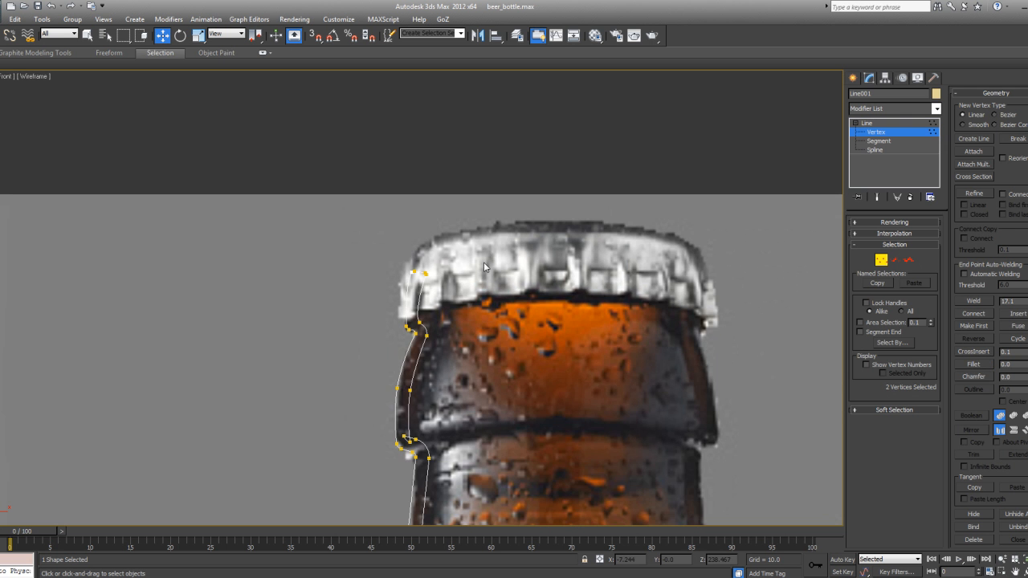
# Step: Reshape the inner wall at the neck ring by moving its three vertices to follow the outer contour
pyautogui.scroll(8, 474, 306)
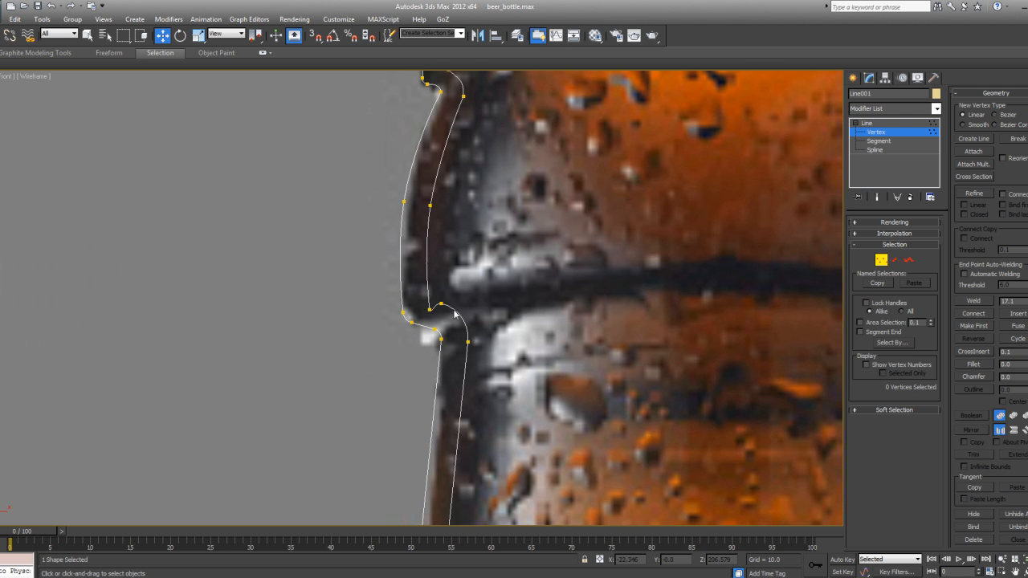
pyautogui.click(440, 303)
pyautogui.moveTo(463, 281); pyautogui.dragTo(479, 339)
pyautogui.click(470, 341)
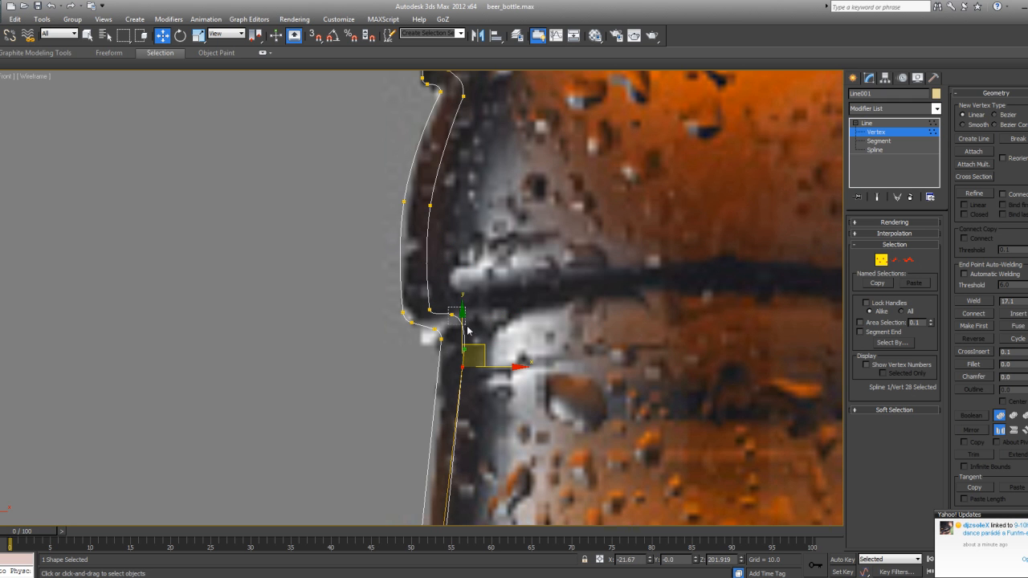
pyautogui.click(452, 312)
pyautogui.moveTo(469, 294)
pyautogui.mouseDown()
pyautogui.moveTo(487, 290)
pyautogui.moveTo(488, 311)
pyautogui.moveTo(473, 300)
pyautogui.mouseUp()
pyautogui.press('e')
pyautogui.press('w')
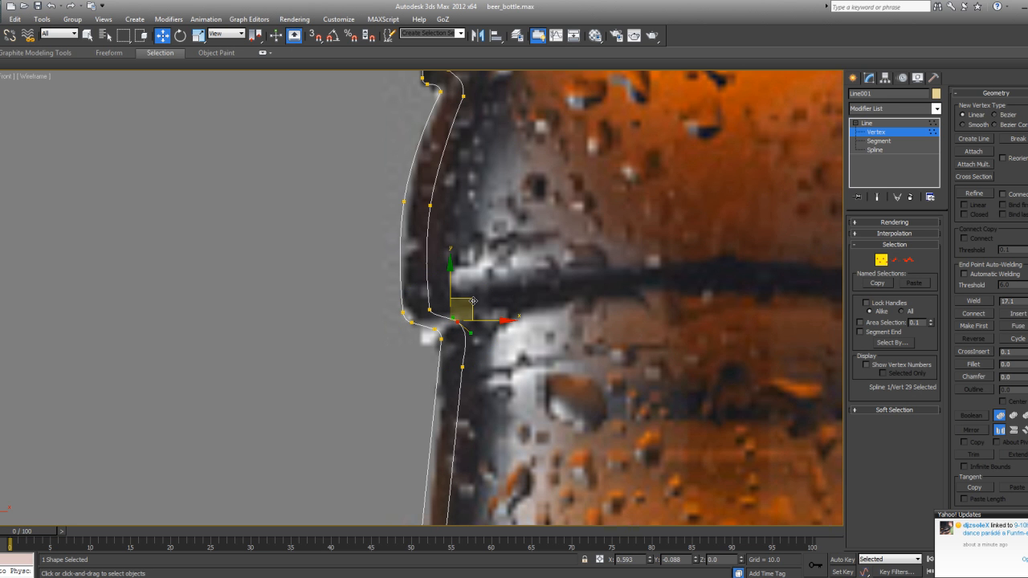
pyautogui.click(429, 309)
pyautogui.moveTo(445, 286); pyautogui.dragTo(446, 279)
pyautogui.click(543, 285)
# Step: Delete the short vertical segment that closes the profile at the center of the bottle's base
pyautogui.scroll(-5, 542, 285)
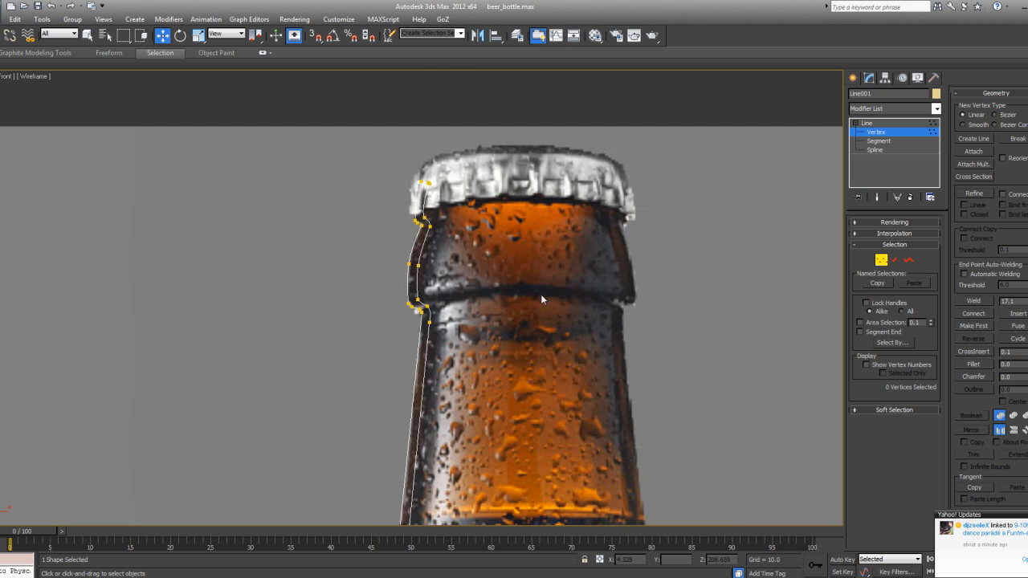
pyautogui.scroll(-4, 543, 285)
pyautogui.moveTo(530, 301); pyautogui.dragTo(532, 199, button='middle')
pyautogui.moveTo(492, 398); pyautogui.dragTo(507, 149, button='middle')
pyautogui.moveTo(488, 283); pyautogui.dragTo(503, 143, button='middle')
pyautogui.scroll(-2, 503, 143)
pyautogui.moveTo(482, 393); pyautogui.dragTo(521, 331, button='middle')
pyautogui.scroll(2, 435, 294)
pyautogui.scroll(1, 432, 301)
pyautogui.scroll(-2, 454, 303)
pyautogui.scroll(3, 524, 337)
pyautogui.moveTo(533, 365); pyautogui.dragTo(497, 148, button='middle')
pyautogui.moveTo(492, 274); pyautogui.dragTo(472, 195, button='middle')
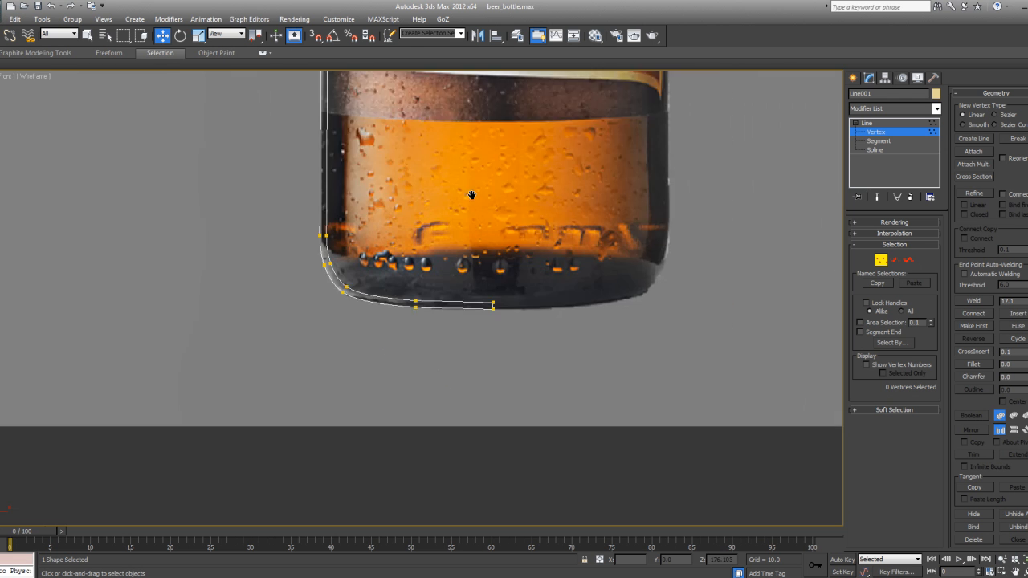
pyautogui.scroll(3, 472, 195)
pyautogui.click(878, 141)
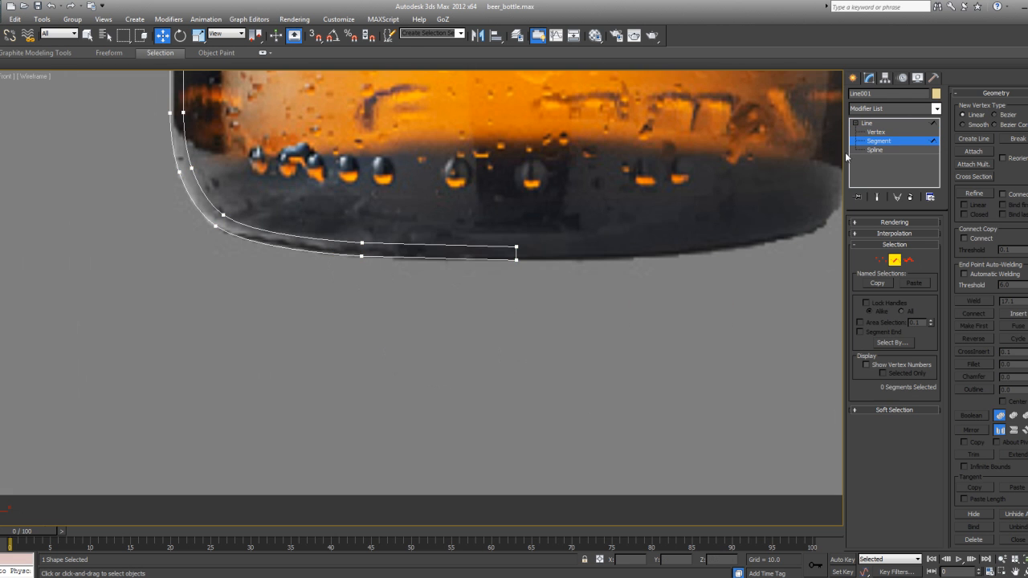
pyautogui.click(519, 253)
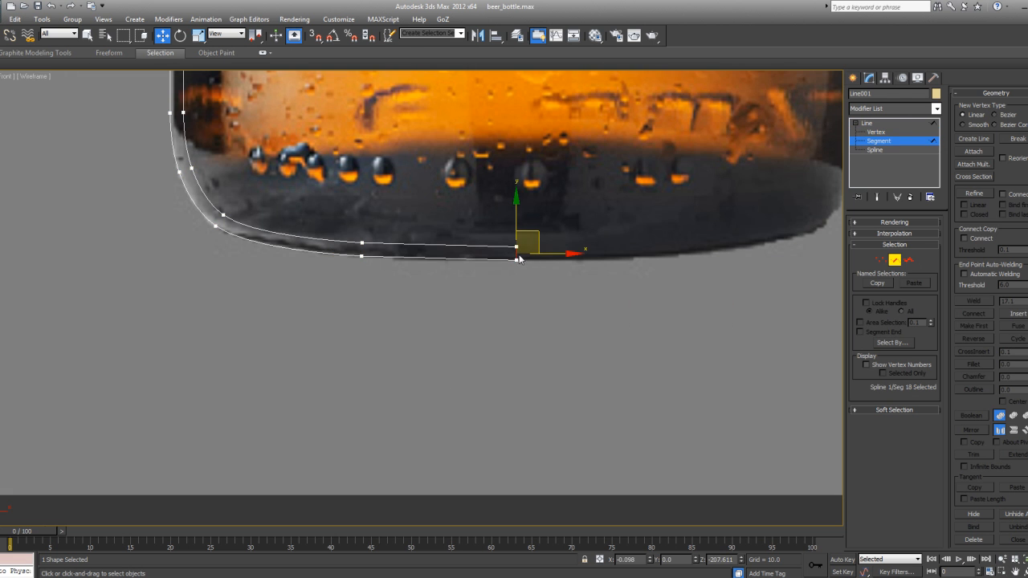
pyautogui.scroll(-4, 512, 255)
pyautogui.press('Delete')
# Step: Leave segment editing for the whole line object and rename it Beer_bottle
pyautogui.scroll(-4, 495, 277)
pyautogui.moveTo(480, 288); pyautogui.dragTo(492, 344, button='middle')
pyautogui.moveTo(450, 133); pyautogui.dragTo(440, 316, button='middle')
pyautogui.scroll(7, 438, 205)
pyautogui.moveTo(438, 205); pyautogui.dragTo(440, 289, button='middle')
pyautogui.scroll(2, 441, 289)
pyautogui.scroll(-7, 445, 280)
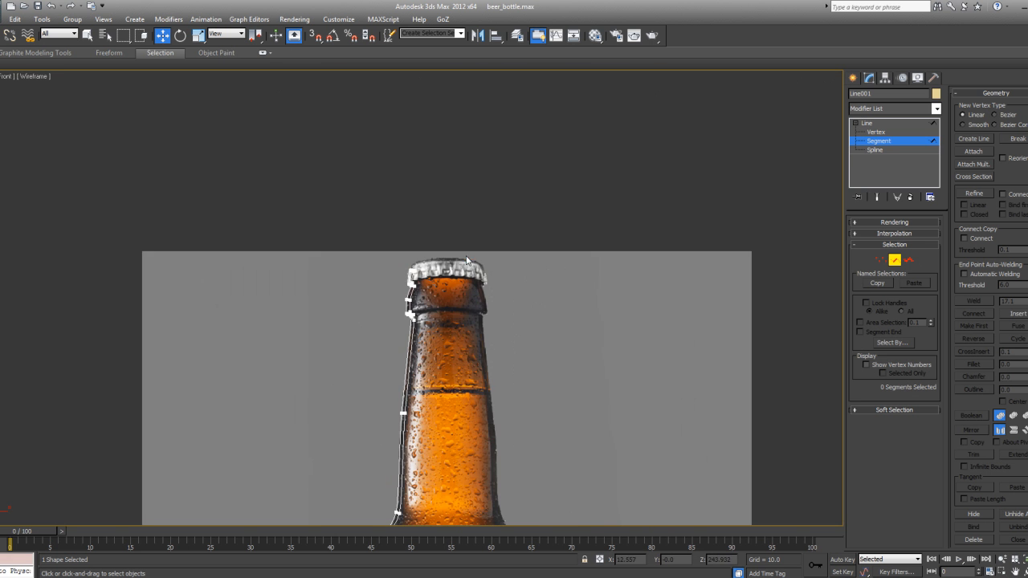
pyautogui.moveTo(496, 325); pyautogui.dragTo(493, 210, button='middle')
pyautogui.click(883, 123)
pyautogui.scroll(-5, 415, 286)
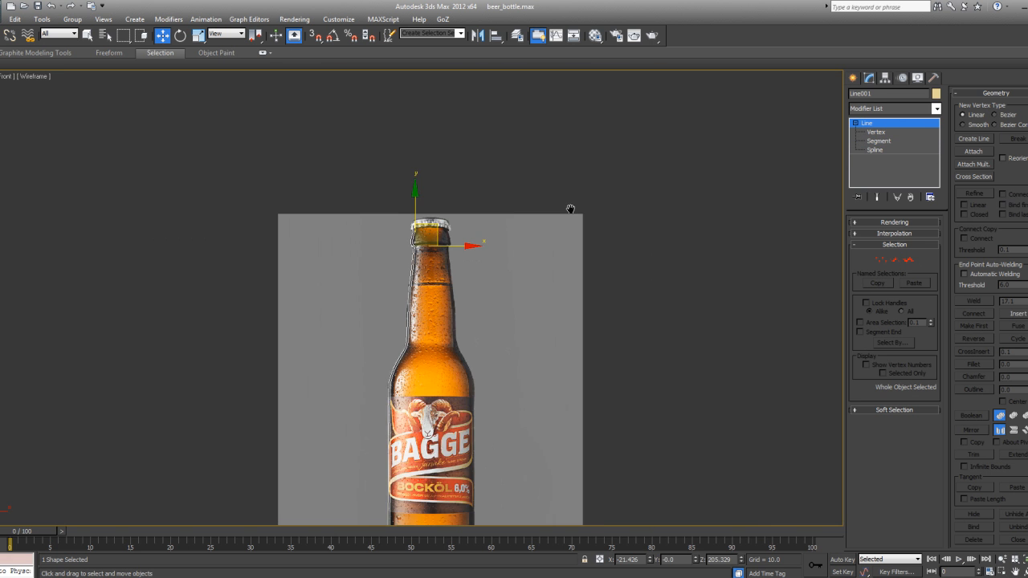
pyautogui.moveTo(548, 251); pyautogui.dragTo(585, 158, button='middle')
pyautogui.click(914, 96)
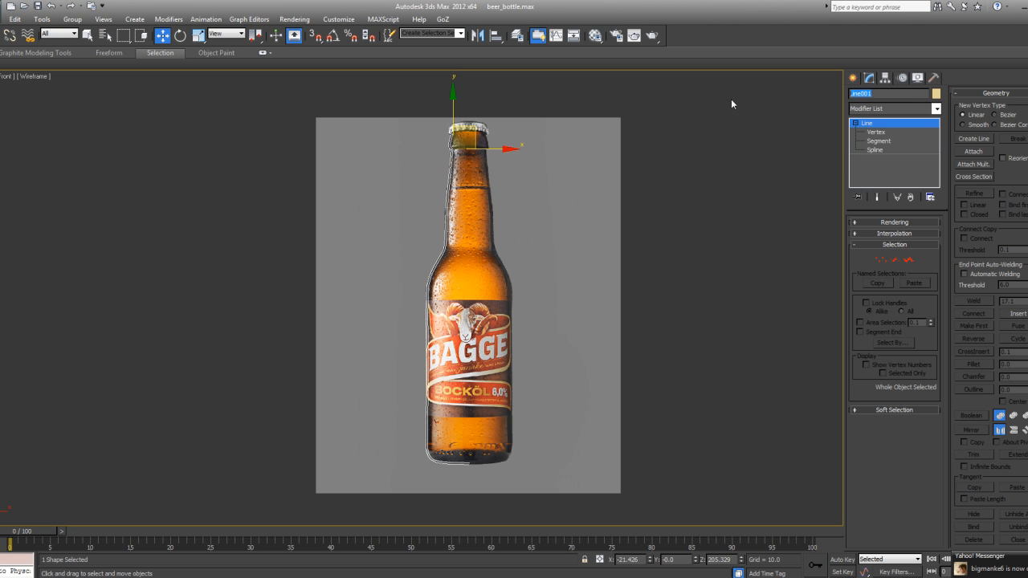
pyautogui.write('Beer_bottle')
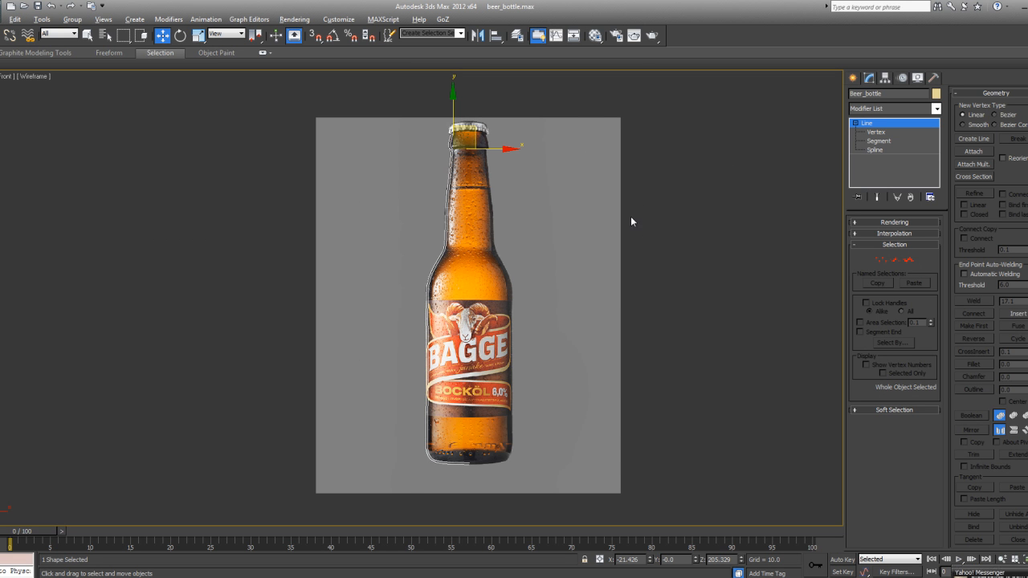
# Step: Apply a Lathe modifier to the bottle profile, working in the maximized Perspective view
pyautogui.hotkey('alt', 'w')
pyautogui.middleClick(511, 363)
pyautogui.scroll(-4, 511, 363)
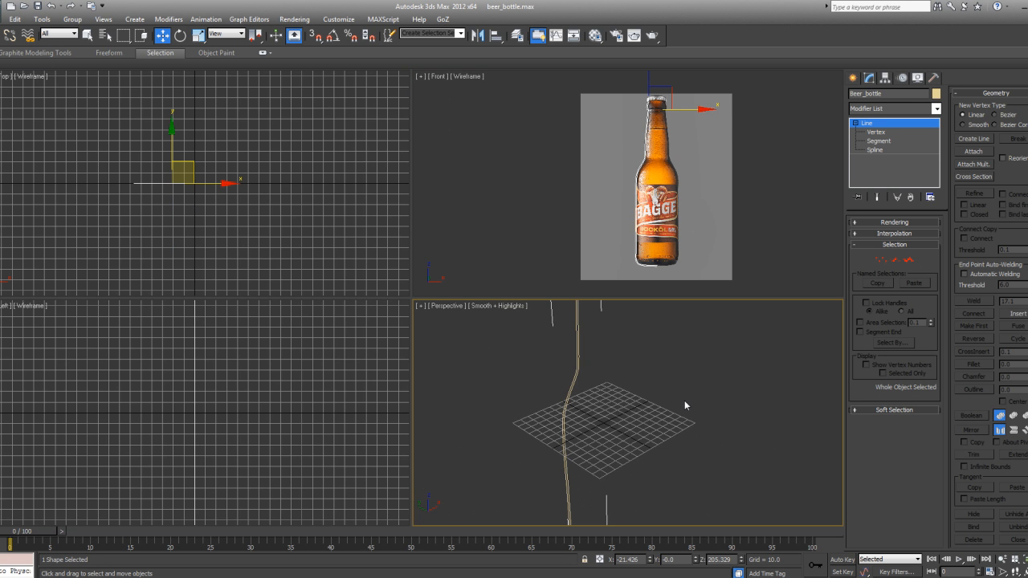
pyautogui.scroll(-4, 685, 401)
pyautogui.keyDown('alt'); pyautogui.moveTo(689, 397); pyautogui.dragTo(694, 279, button='middle'); pyautogui.keyUp('alt')
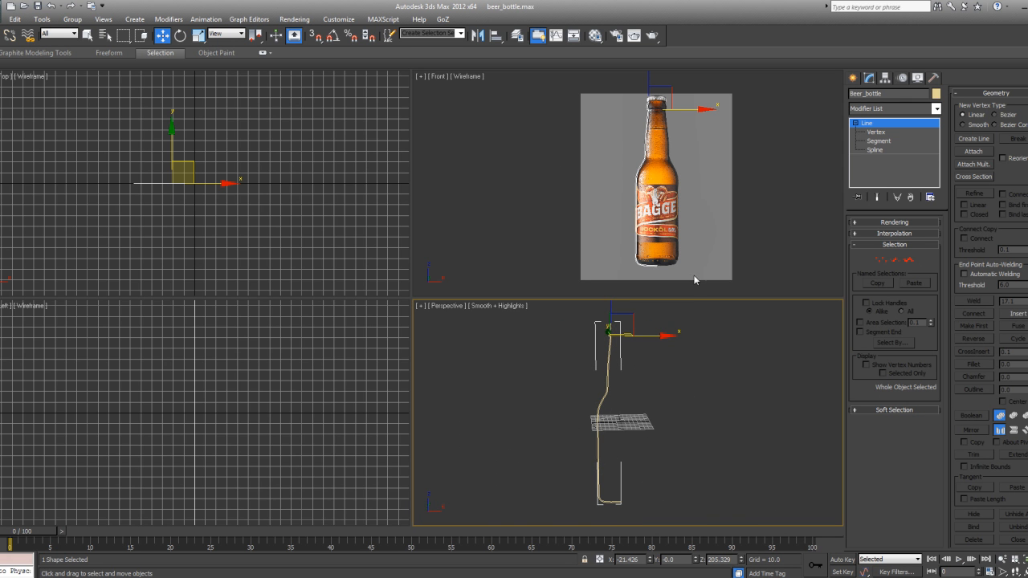
pyautogui.click(722, 403)
pyautogui.hotkey('alt', 'w')
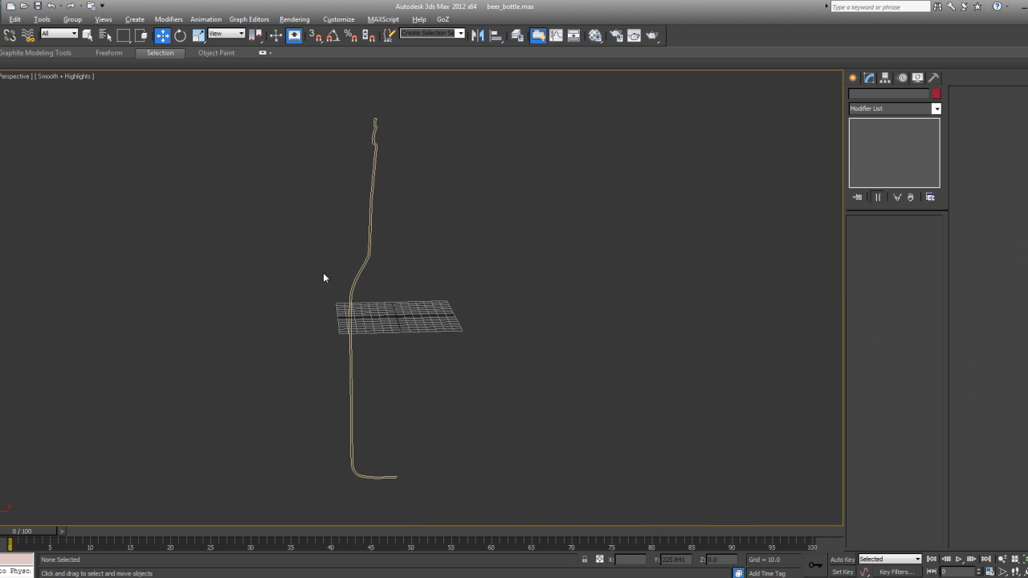
pyautogui.click(356, 290)
pyautogui.keyDown('alt'); pyautogui.moveTo(508, 362); pyautogui.dragTo(508, 305, button='middle'); pyautogui.keyUp('alt')
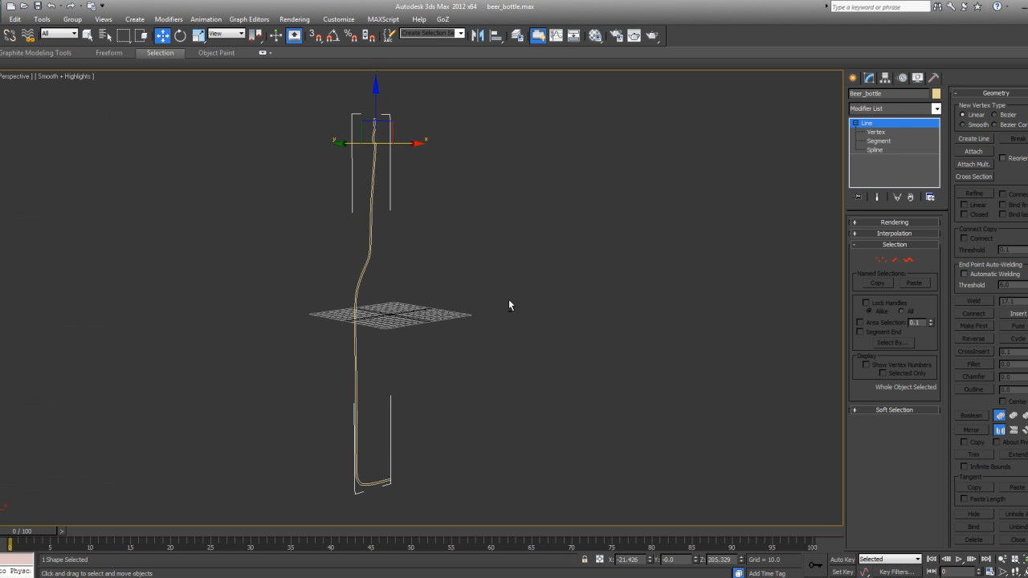
pyautogui.click(890, 110)
pyautogui.press('l')
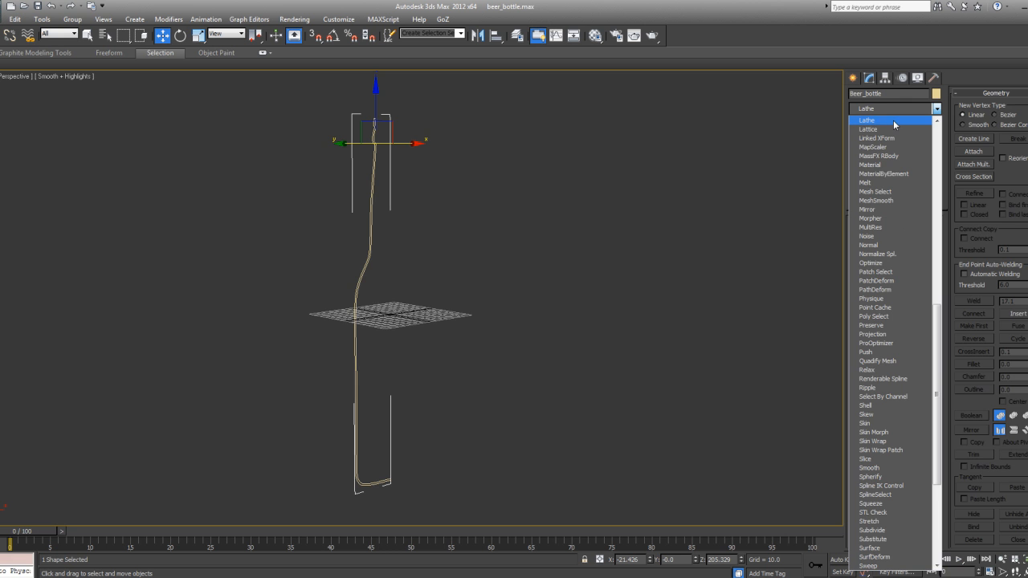
pyautogui.click(894, 121)
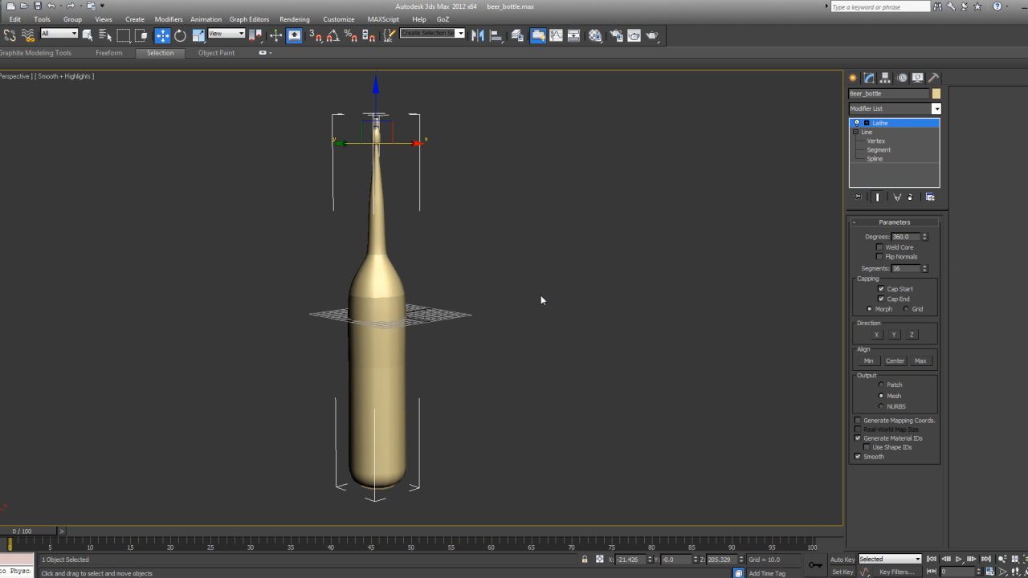
# Step: Set the lathe direction to Y and its axis alignment to Max, trying direction X and alignments Min and Center first
pyautogui.keyDown('alt'); pyautogui.moveTo(532, 295); pyautogui.dragTo(559, 292, button='middle'); pyautogui.keyUp('alt')
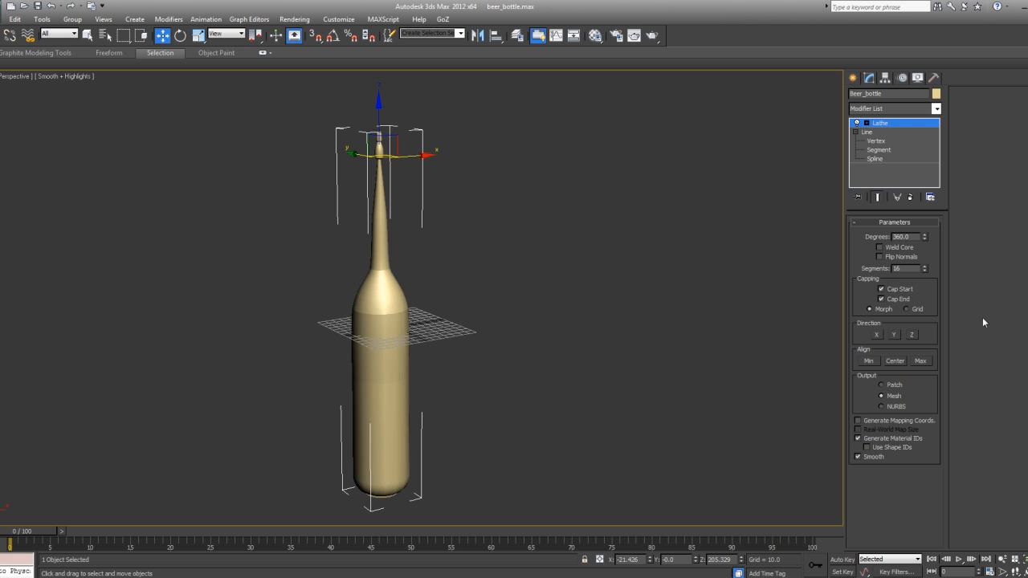
pyautogui.click(877, 336)
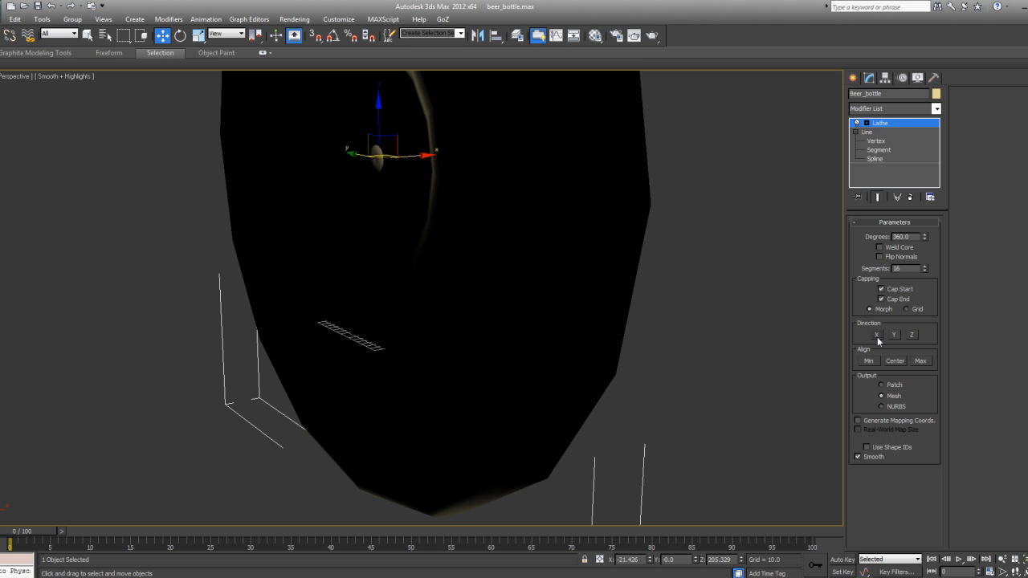
pyautogui.click(892, 336)
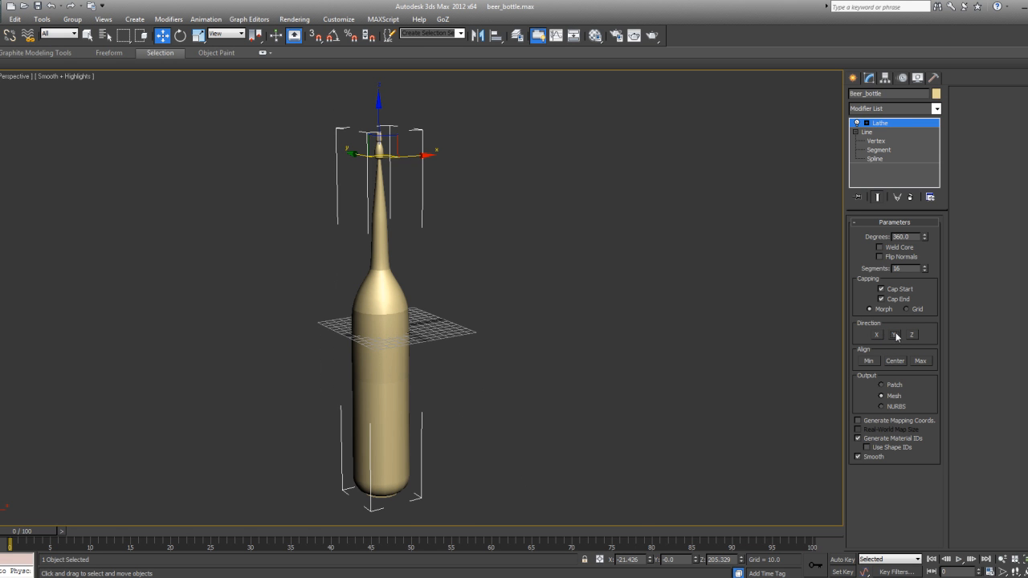
pyautogui.click(870, 360)
pyautogui.click(894, 360)
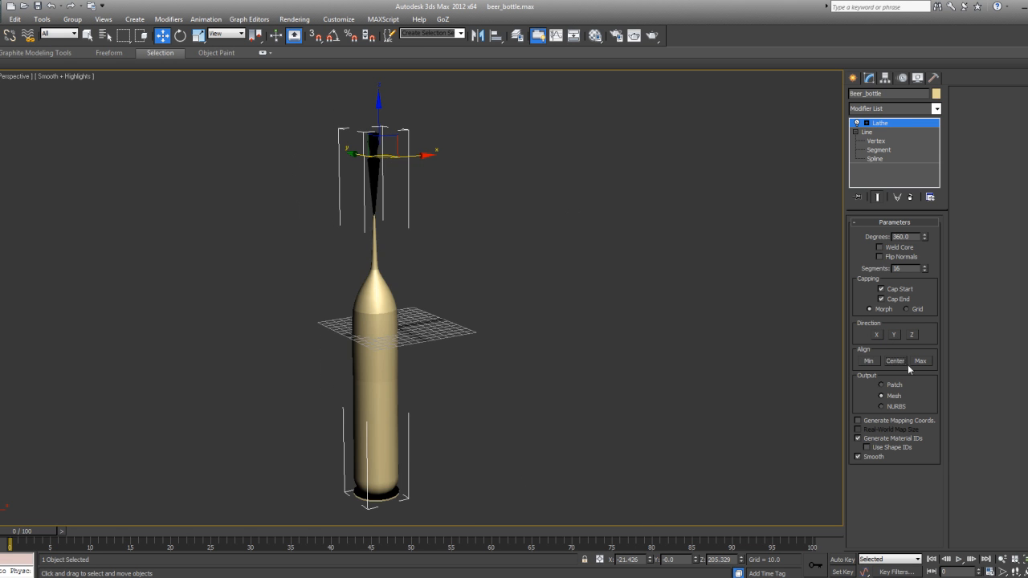
pyautogui.click(920, 360)
# Step: Examine the lathed bottle from several angles and compare its wireframe with the reference image in the Front view
pyautogui.keyDown('alt'); pyautogui.moveTo(552, 354); pyautogui.dragTo(420, 409, button='middle'); pyautogui.keyUp('alt')
pyautogui.scroll(2, 420, 368)
pyautogui.keyDown('alt'); pyautogui.moveTo(420, 368); pyautogui.dragTo(426, 294, button='middle'); pyautogui.keyUp('alt')
pyautogui.scroll(-6, 509, 294)
pyautogui.moveTo(511, 297); pyautogui.dragTo(500, 294, button='middle')
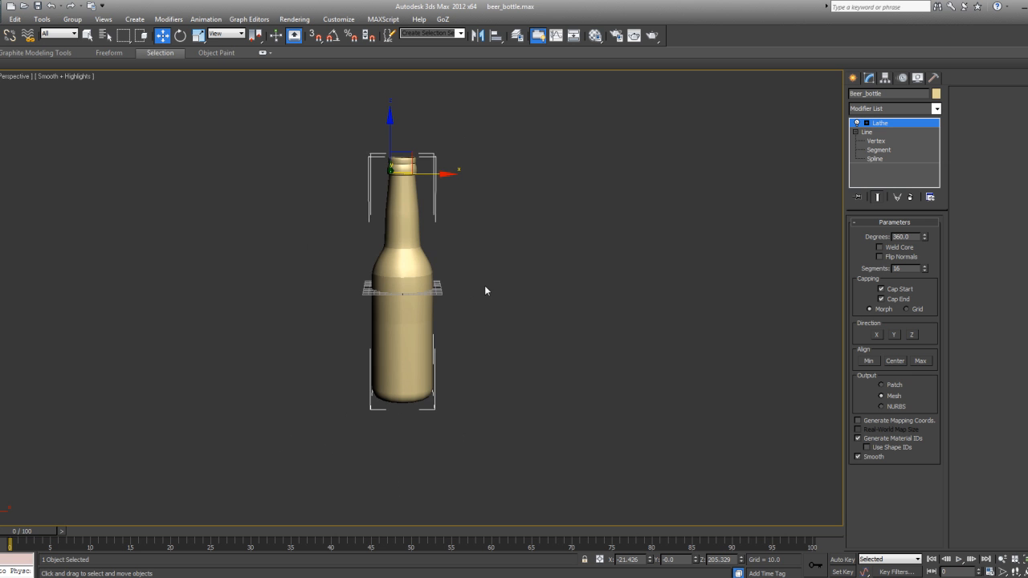
pyautogui.hotkey('alt', 'w')
pyautogui.scroll(5, 549, 189)
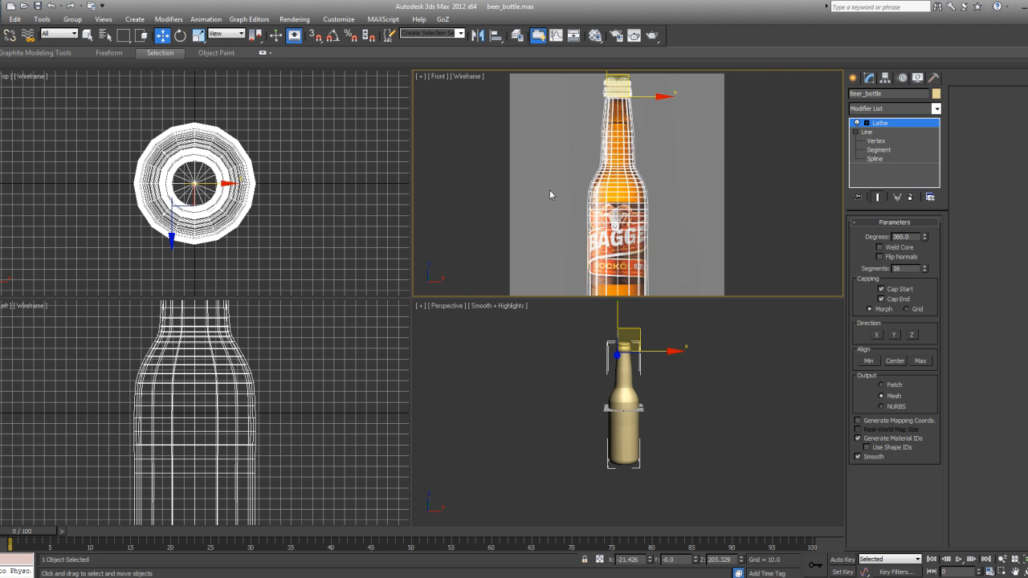
pyautogui.scroll(8, 591, 207)
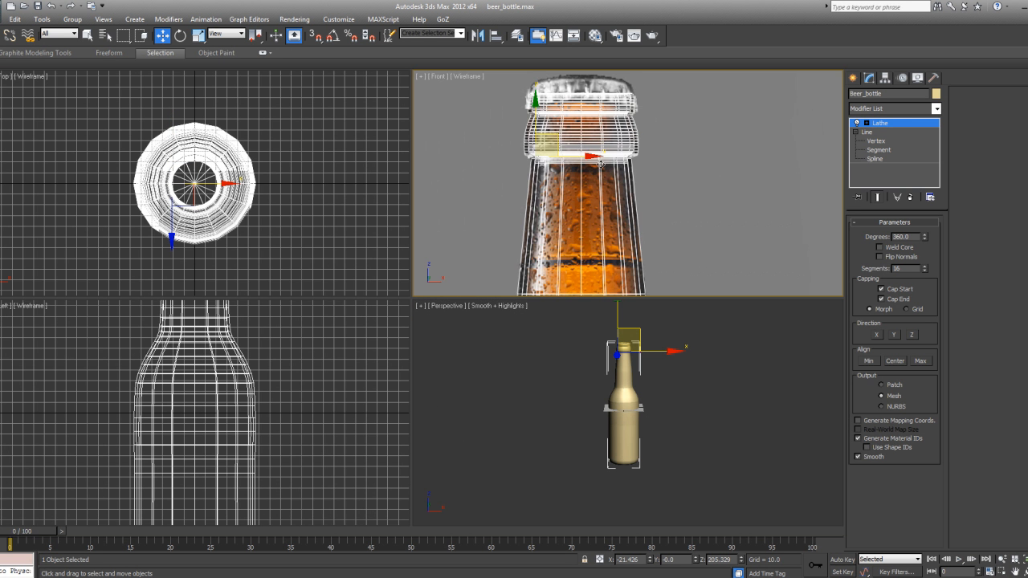
pyautogui.scroll(-2, 591, 197)
pyautogui.scroll(-5, 591, 196)
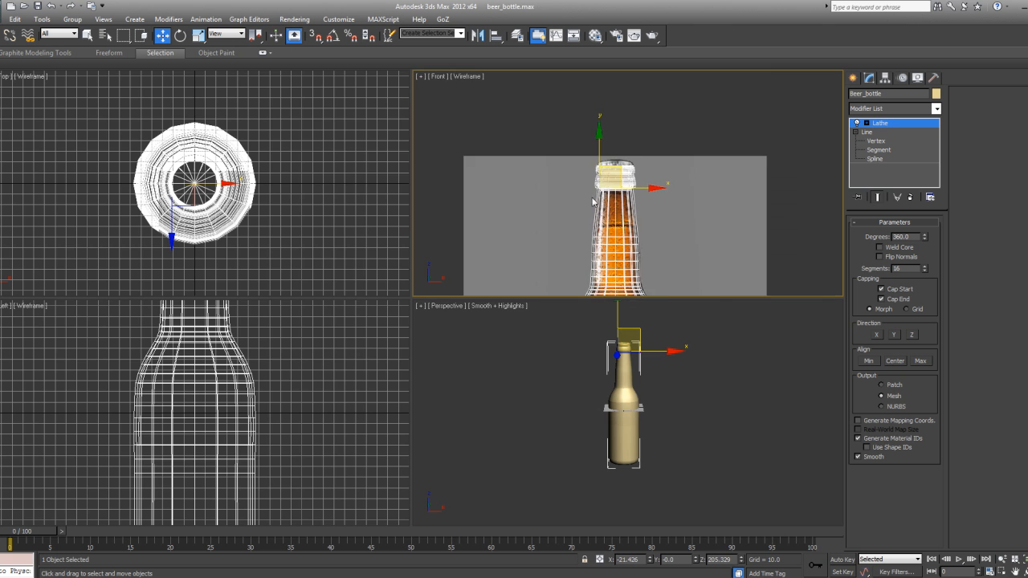
pyautogui.rightClick(597, 383)
pyautogui.hotkey('alt', 'w')
pyautogui.keyDown('alt'); pyautogui.moveTo(577, 346); pyautogui.dragTo(503, 320, button='middle'); pyautogui.keyUp('alt')
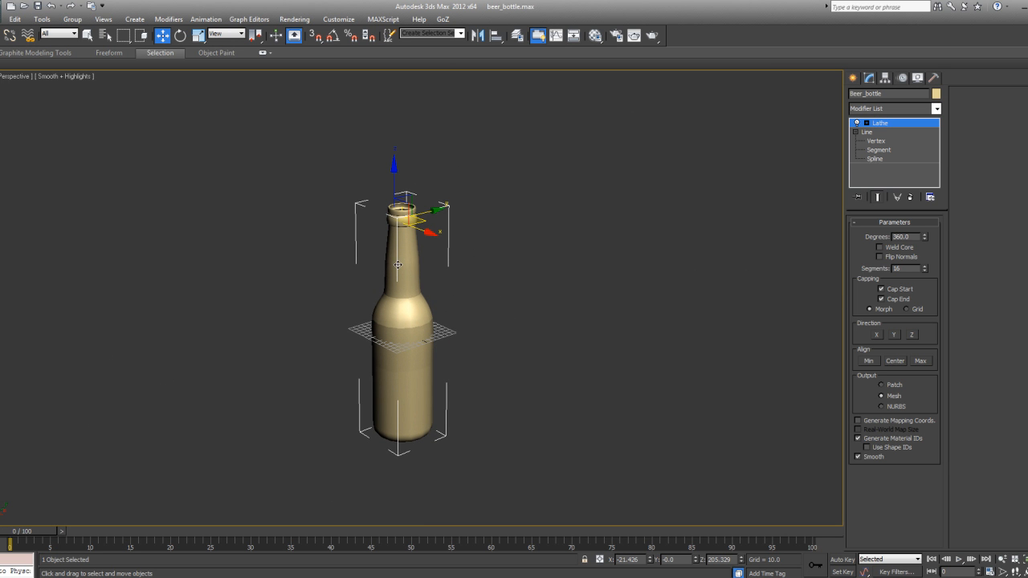
# Step: Scale the bottle uniformly to 20% by entering an exact offset value
pyautogui.press('r')
pyautogui.rightClick(201, 38)
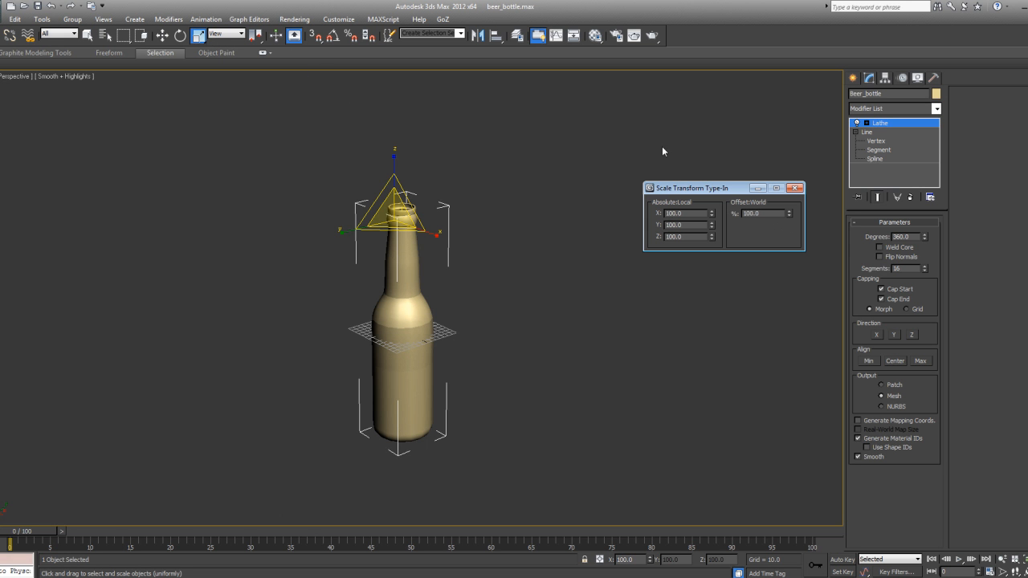
pyautogui.write('20')
pyautogui.press('Return')
pyautogui.click(794, 188)
# Step: Move the bottle down onto the grid and fine-tune its position in the Front view so it stands at the origin
pyautogui.scroll(4, 523, 227)
pyautogui.press('w')
pyautogui.keyDown('alt'); pyautogui.moveTo(395, 215); pyautogui.dragTo(458, 215, button='middle'); pyautogui.keyUp('alt')
pyautogui.moveTo(415, 114); pyautogui.dragTo(438, 263)
pyautogui.press('f')
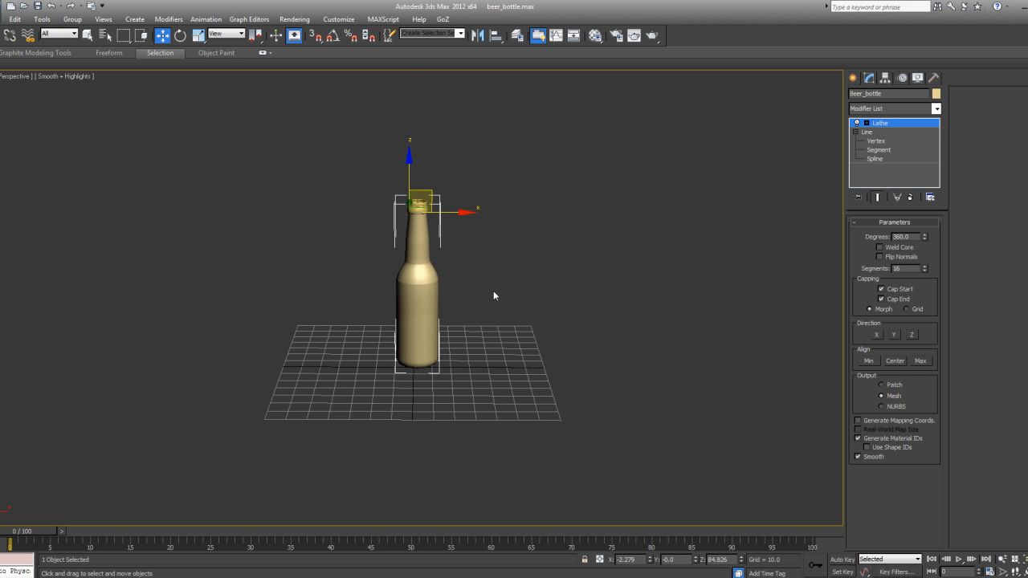
pyautogui.press('z')
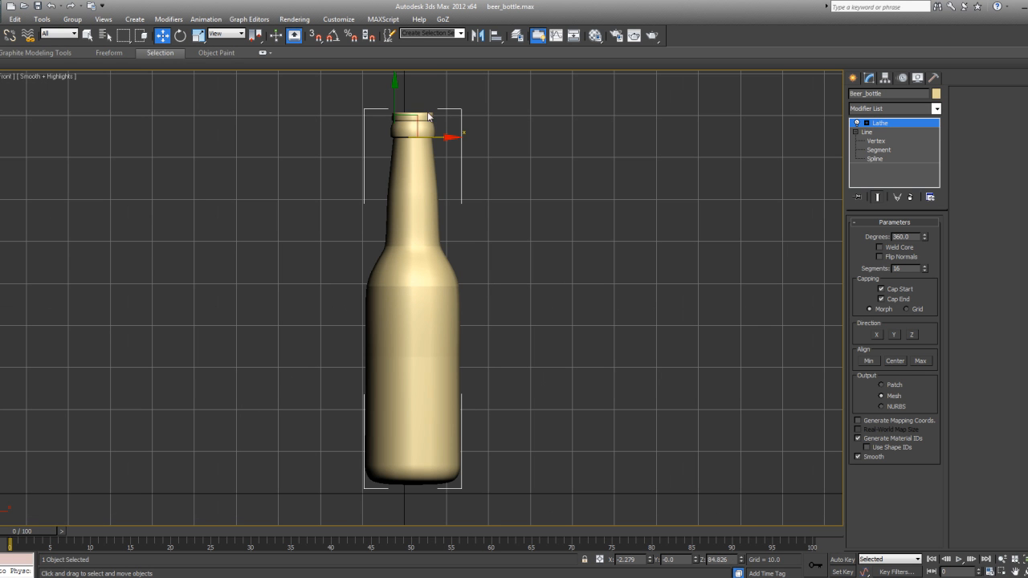
pyautogui.moveTo(417, 117); pyautogui.dragTo(407, 126)
pyautogui.press('p')
pyautogui.keyDown('alt'); pyautogui.moveTo(507, 252); pyautogui.dragTo(560, 261, button='middle'); pyautogui.keyUp('alt')
pyautogui.scroll(-5, 559, 260)
# Step: Center the bottle's pivot to the object, affecting the pivot only, and return to its modifier settings
pyautogui.click(884, 77)
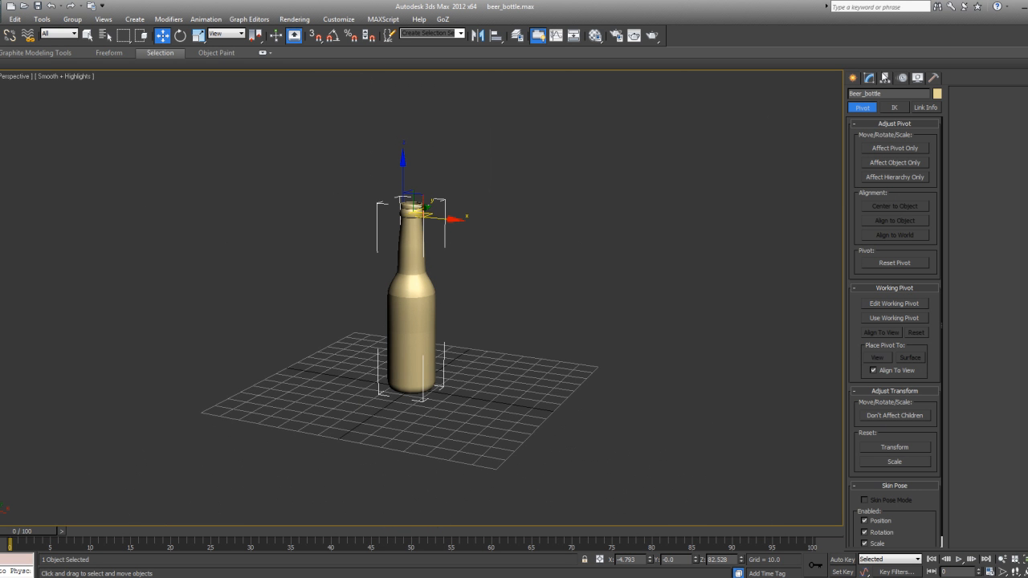
pyautogui.click(892, 148)
pyautogui.click(893, 206)
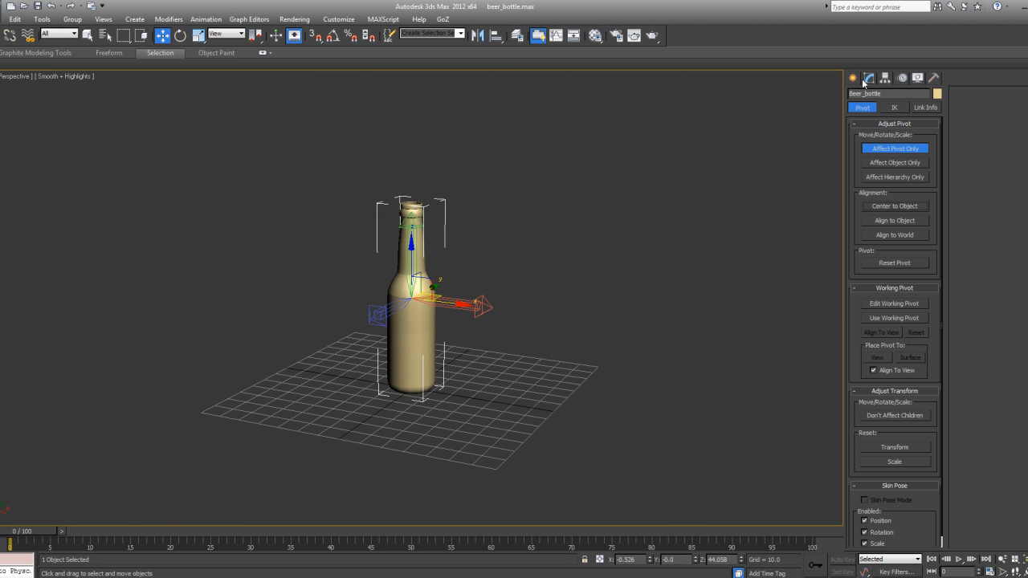
pyautogui.click(868, 78)
# Step: Hide the selection brackets, inspect the bottle's base and enable Weld Core on the Lathe modifier
pyautogui.scroll(5, 606, 219)
pyautogui.press('j')
pyautogui.keyDown('alt'); pyautogui.moveTo(549, 282); pyautogui.dragTo(475, 236, button='middle'); pyautogui.keyUp('alt')
pyautogui.scroll(-3, 484, 271)
pyautogui.scroll(5, 452, 305)
pyautogui.scroll(2, 434, 335)
pyautogui.scroll(-6, 445, 365)
pyautogui.scroll(5, 471, 273)
pyautogui.scroll(3, 471, 273)
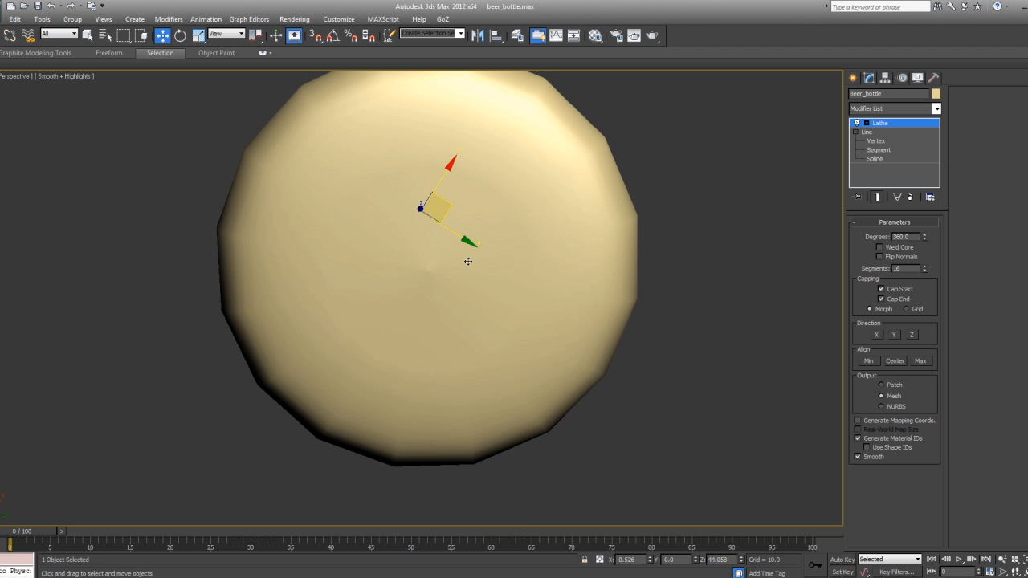
pyautogui.press('F4')
pyautogui.press('F4')
pyautogui.keyDown('alt'); pyautogui.moveTo(537, 225); pyautogui.dragTo(530, 270, button='middle'); pyautogui.keyUp('alt')
pyautogui.scroll(-3, 530, 270)
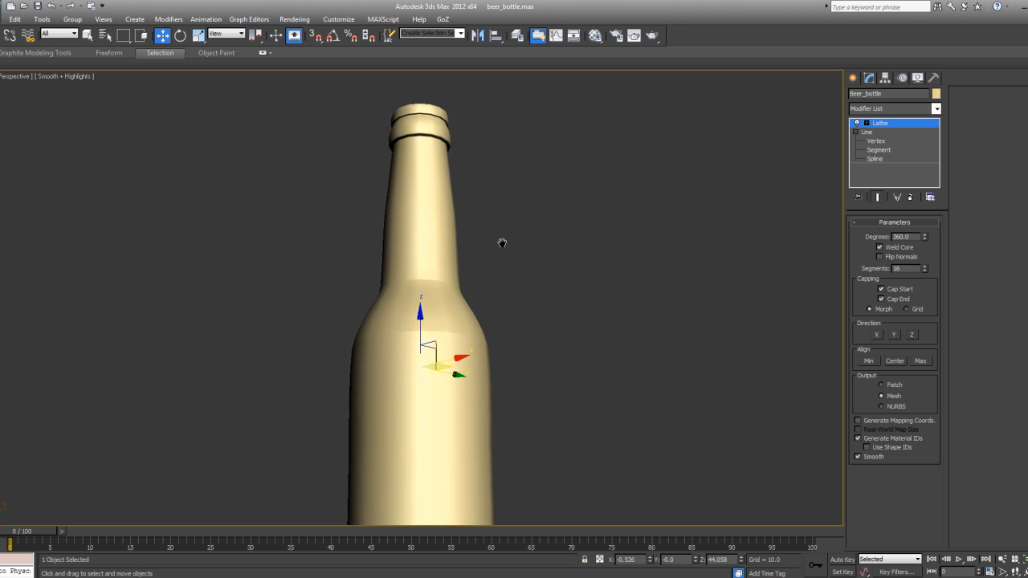
# Step: Open vertex editing of the bottle's line in the Front view and show the end result of the modifier stack
pyautogui.moveTo(493, 231)
pyautogui.keyDown('alt'); pyautogui.mouseDown(button='middle')
pyautogui.moveTo(495, 285)
pyautogui.moveTo(504, 238)
pyautogui.mouseUp(button='middle'); pyautogui.keyUp('alt')
pyautogui.scroll(5, 415, 265)
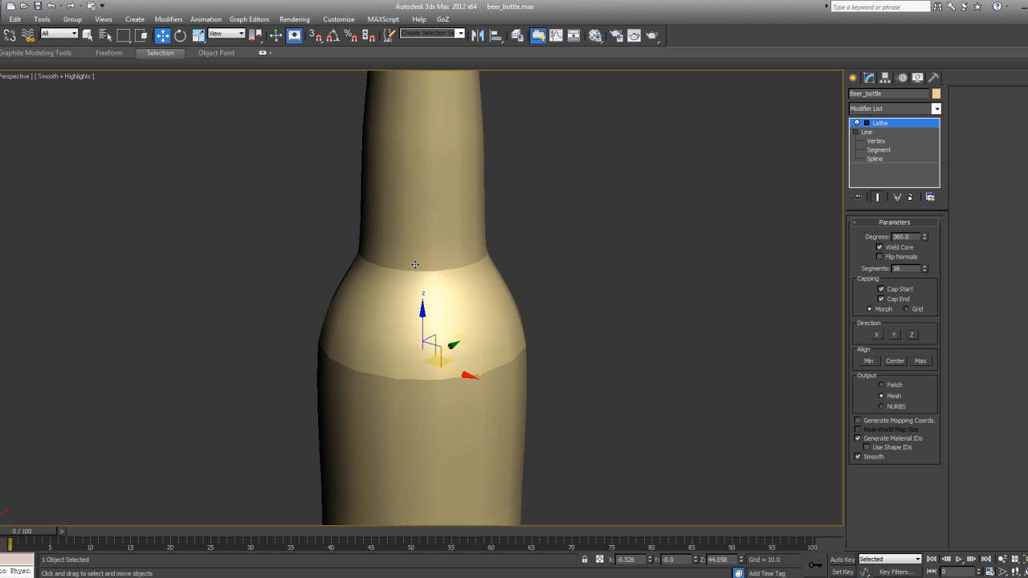
pyautogui.scroll(-5, 457, 293)
pyautogui.keyDown('alt'); pyautogui.moveTo(456, 293); pyautogui.dragTo(532, 269, button='middle'); pyautogui.keyUp('alt')
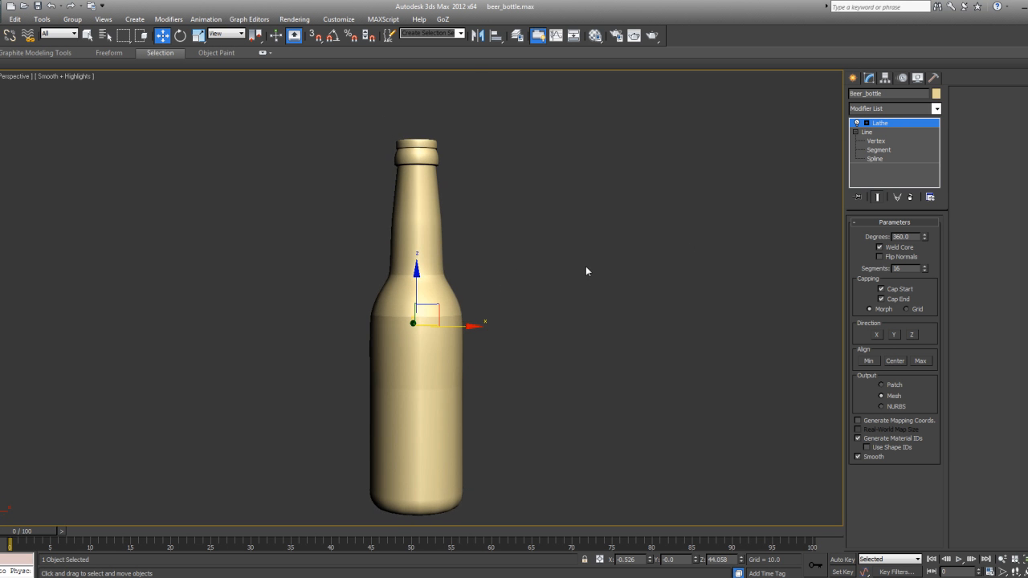
pyautogui.press('f')
pyautogui.scroll(5, 594, 235)
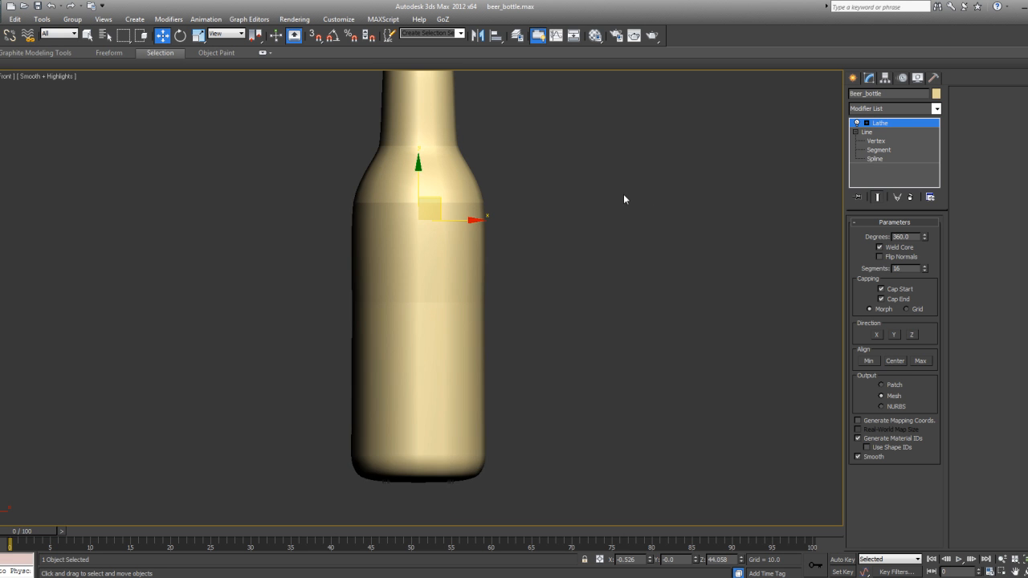
pyautogui.click(876, 141)
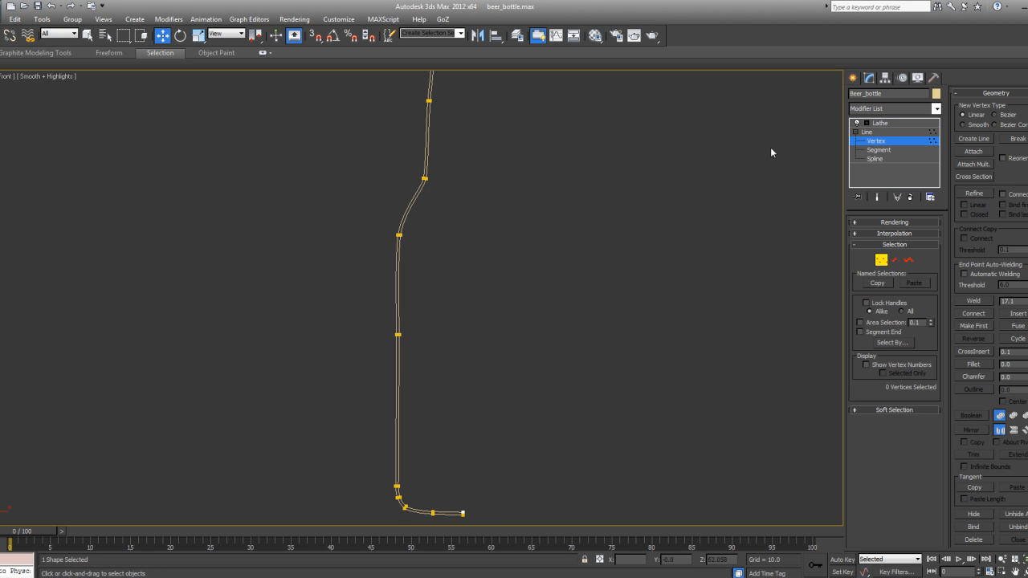
pyautogui.moveTo(603, 224); pyautogui.dragTo(587, 236, button='middle')
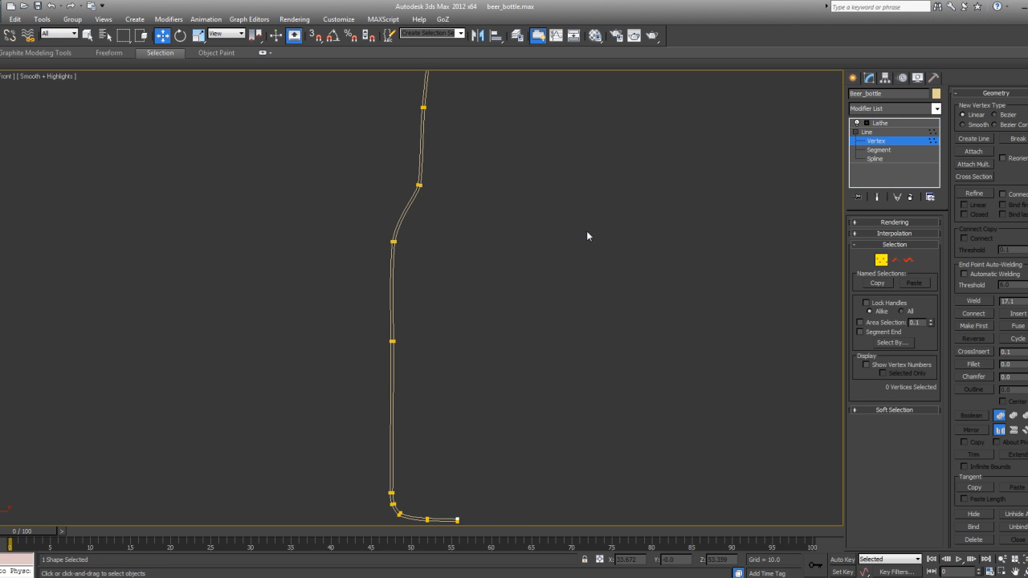
pyautogui.click(880, 197)
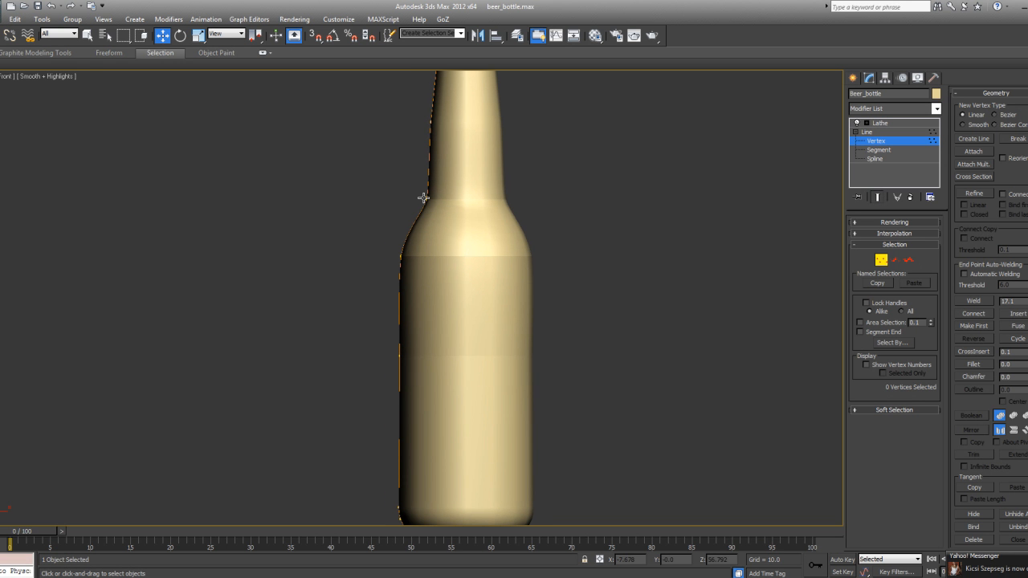
# Step: Try moving the two vertices at the bottle's shoulder to reshape it in the Perspective view, and return to the Lathe level
pyautogui.press('p')
pyautogui.scroll(-3, 423, 195)
pyautogui.moveTo(424, 195)
pyautogui.keyDown('alt'); pyautogui.mouseDown(button='middle')
pyautogui.moveTo(437, 211)
pyautogui.moveTo(422, 210)
pyautogui.mouseUp(button='middle'); pyautogui.keyUp('alt')
pyautogui.scroll(3, 425, 204)
pyautogui.press('F3')
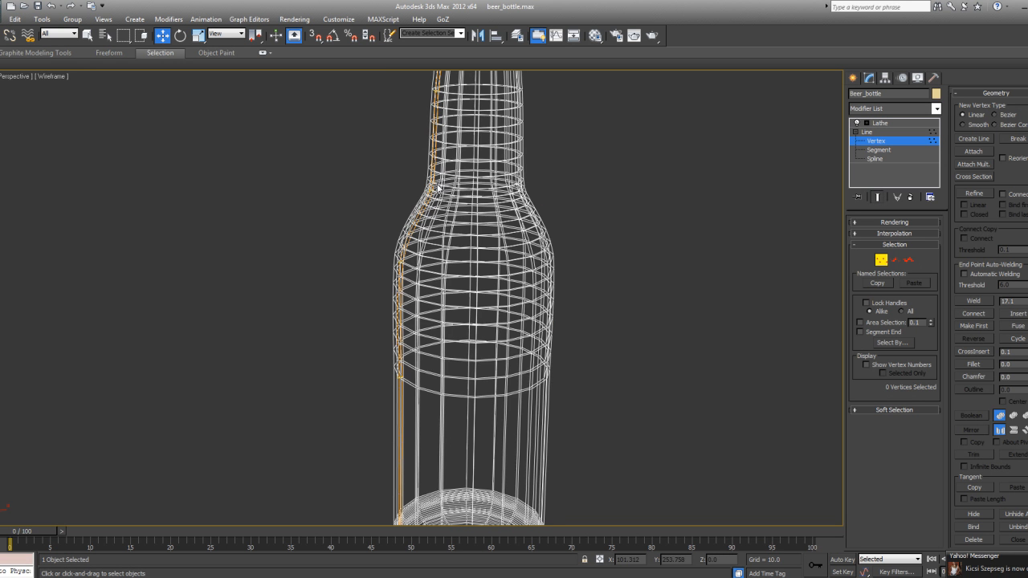
pyautogui.moveTo(423, 183); pyautogui.dragTo(445, 200)
pyautogui.press('F3')
pyautogui.keyDown('alt'); pyautogui.moveTo(456, 205); pyautogui.dragTo(446, 172, button='middle'); pyautogui.keyUp('alt')
pyautogui.moveTo(445, 171); pyautogui.dragTo(419, 171)
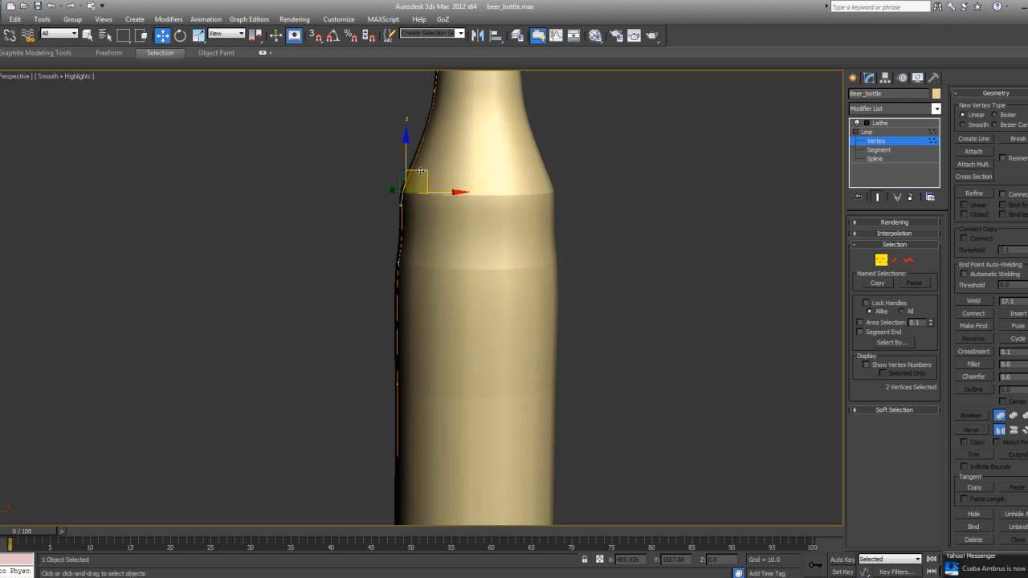
pyautogui.click(883, 124)
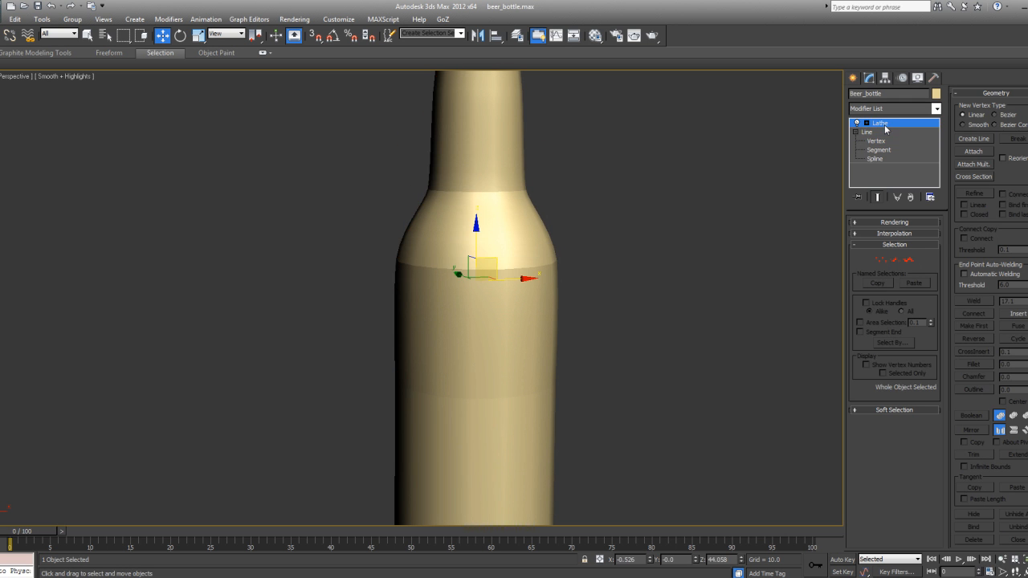
# Step: Turn on edged faces and examine the mesh density along the bottle's body and at its base
pyautogui.scroll(-3, 640, 215)
pyautogui.press('F4')
pyautogui.keyDown('alt'); pyautogui.moveTo(600, 241); pyautogui.dragTo(548, 245, button='middle'); pyautogui.keyUp('alt')
pyautogui.scroll(3, 594, 162)
pyautogui.scroll(-3, 595, 200)
pyautogui.scroll(2, 558, 188)
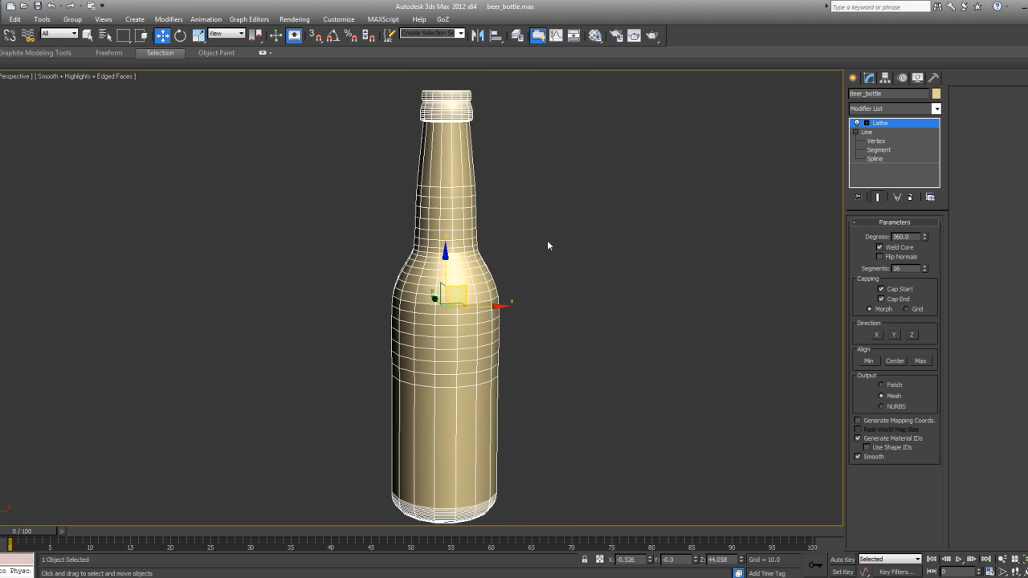
pyautogui.moveTo(552, 145); pyautogui.dragTo(553, 182, button='middle')
pyautogui.scroll(3, 553, 173)
pyautogui.press('F4')
pyautogui.press('F4')
pyautogui.moveTo(476, 337); pyautogui.dragTo(492, 228, button='middle')
pyautogui.scroll(-3, 467, 307)
pyautogui.scroll(3, 517, 215)
pyautogui.scroll(2, 516, 215)
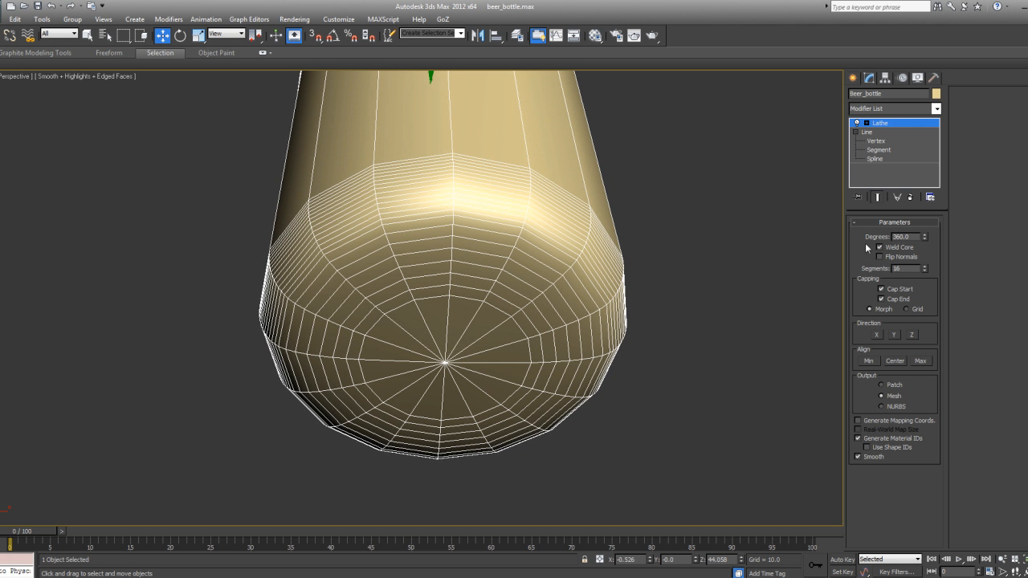
# Step: Set the Lathe modifier's segments to 32
pyautogui.scroll(-10, 635, 258)
pyautogui.keyDown('alt'); pyautogui.moveTo(578, 293); pyautogui.dragTo(458, 323, button='middle'); pyautogui.keyUp('alt')
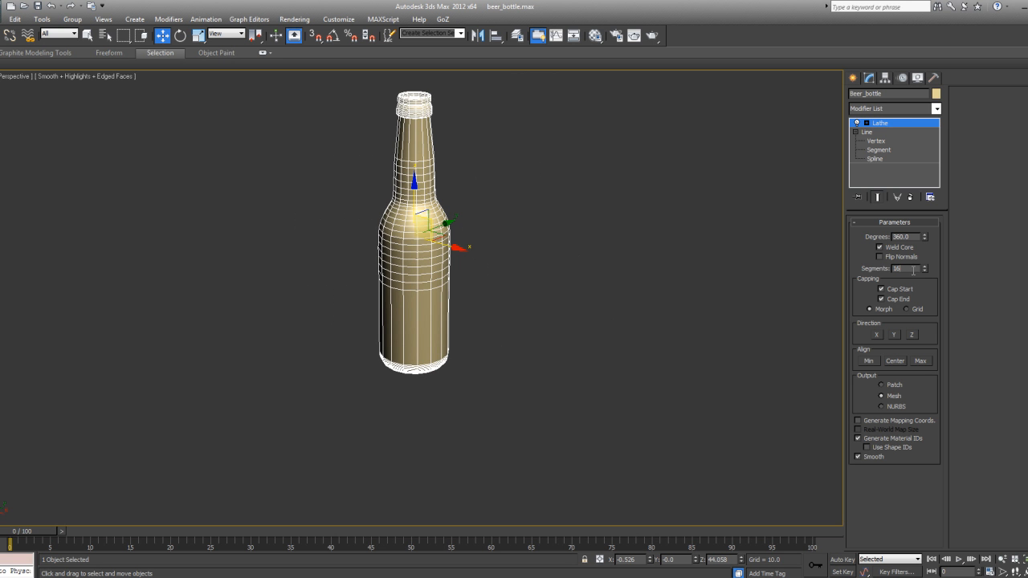
pyautogui.write('32')
pyautogui.press('Return')
# Step: Examine the denser bottle mesh up close and as a whole, then hide the edged faces to judge its smoothness
pyautogui.keyDown('alt'); pyautogui.moveTo(573, 282); pyautogui.dragTo(586, 262, button='middle'); pyautogui.keyUp('alt')
pyautogui.scroll(5, 565, 238)
pyautogui.scroll(-5, 586, 262)
pyautogui.moveTo(532, 190); pyautogui.dragTo(599, 248, button='middle')
pyautogui.scroll(3, 533, 325)
pyautogui.scroll(5, 502, 275)
pyautogui.scroll(-6, 567, 273)
pyautogui.press('z')
pyautogui.keyDown('alt'); pyautogui.moveTo(529, 304); pyautogui.dragTo(540, 262, button='middle'); pyautogui.keyUp('alt')
pyautogui.moveTo(363, 336); pyautogui.dragTo(454, 365, button='middle')
pyautogui.press('F4')
pyautogui.scroll(-3, 454, 365)
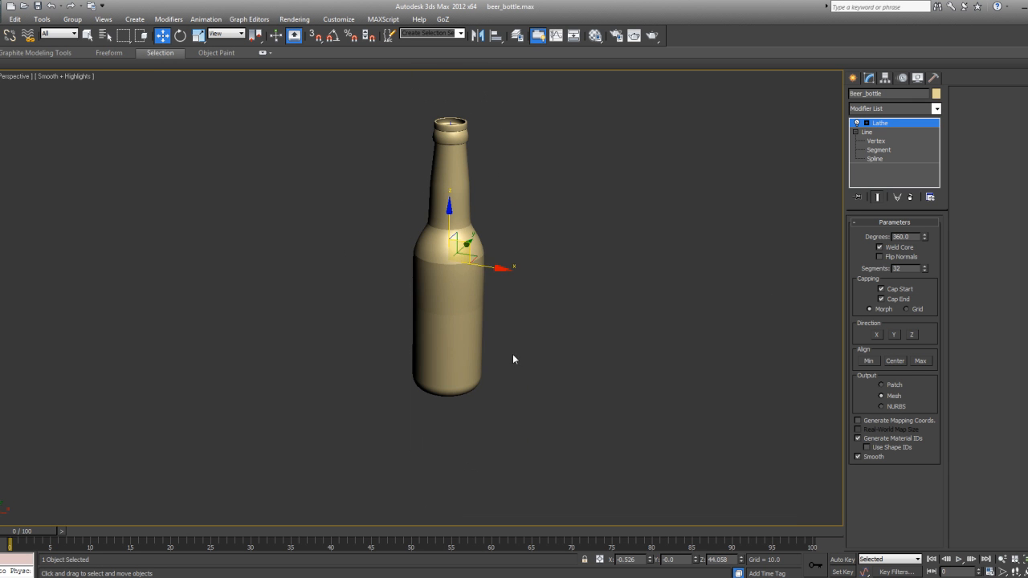
pyautogui.moveTo(522, 351); pyautogui.dragTo(515, 352, button='middle')
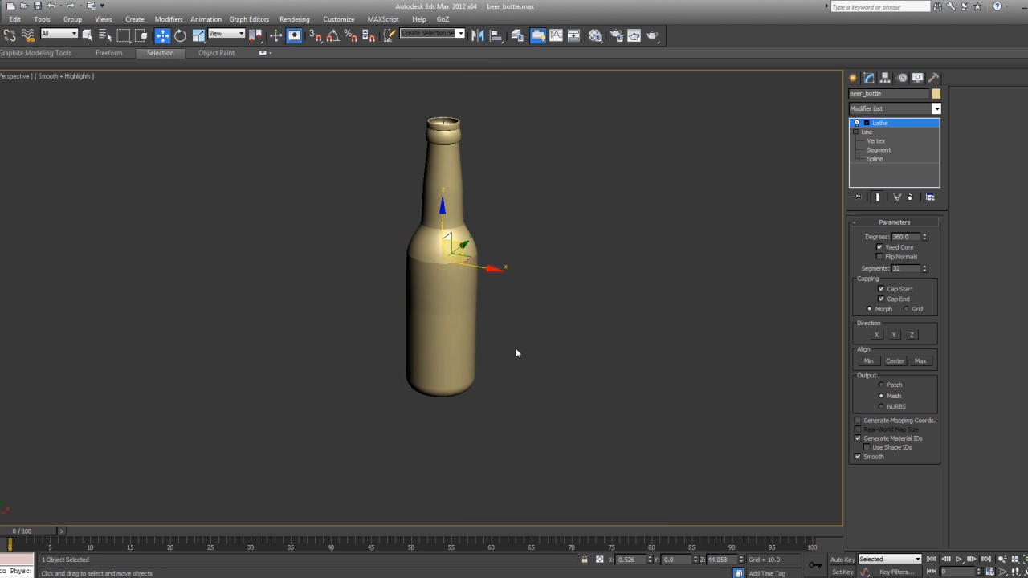
# Step: Compare the bottle with the lathe segments at 16, then set them back to 32
pyautogui.write('16')
pyautogui.press('Return')
pyautogui.keyDown('alt'); pyautogui.moveTo(556, 294); pyautogui.dragTo(498, 309, button='middle'); pyautogui.keyUp('alt')
pyautogui.doubleClick(910, 271)
pyautogui.write('32')
pyautogui.press('Return')
# Step: Show the grid and edged faces again and examine the mesh around the bottle's base
pyautogui.press('g')
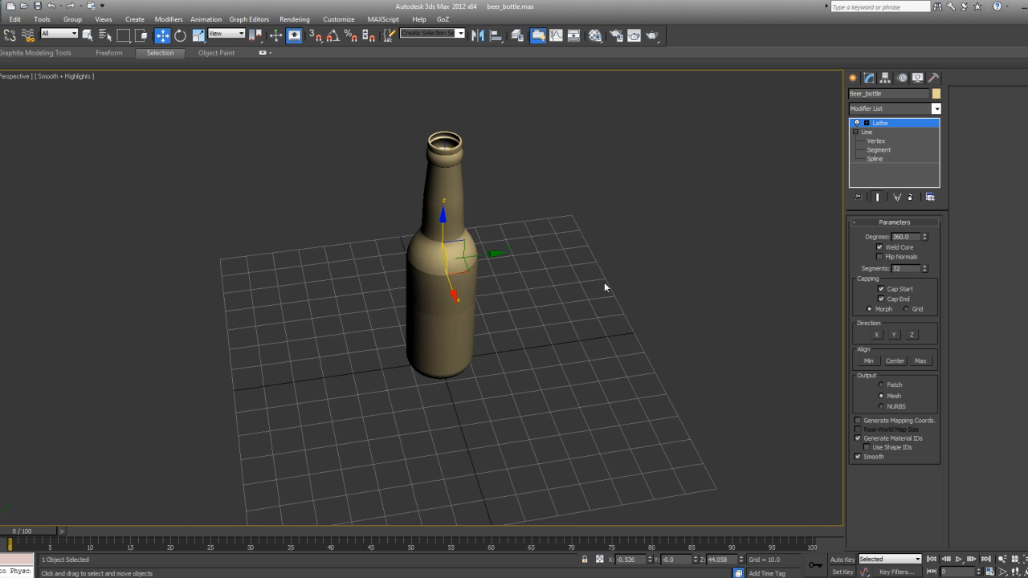
pyautogui.moveTo(604, 282); pyautogui.dragTo(591, 292, button='middle')
pyautogui.scroll(3, 533, 302)
pyautogui.moveTo(532, 303)
pyautogui.keyDown('alt'); pyautogui.mouseDown(button='middle')
pyautogui.moveTo(552, 287)
pyautogui.moveTo(544, 286)
pyautogui.mouseUp(button='middle'); pyautogui.keyUp('alt')
pyautogui.scroll(3, 552, 288)
pyautogui.press('F4')
pyautogui.keyDown('alt'); pyautogui.moveTo(607, 278); pyautogui.dragTo(623, 173, button='middle'); pyautogui.keyUp('alt')
pyautogui.scroll(3, 627, 207)
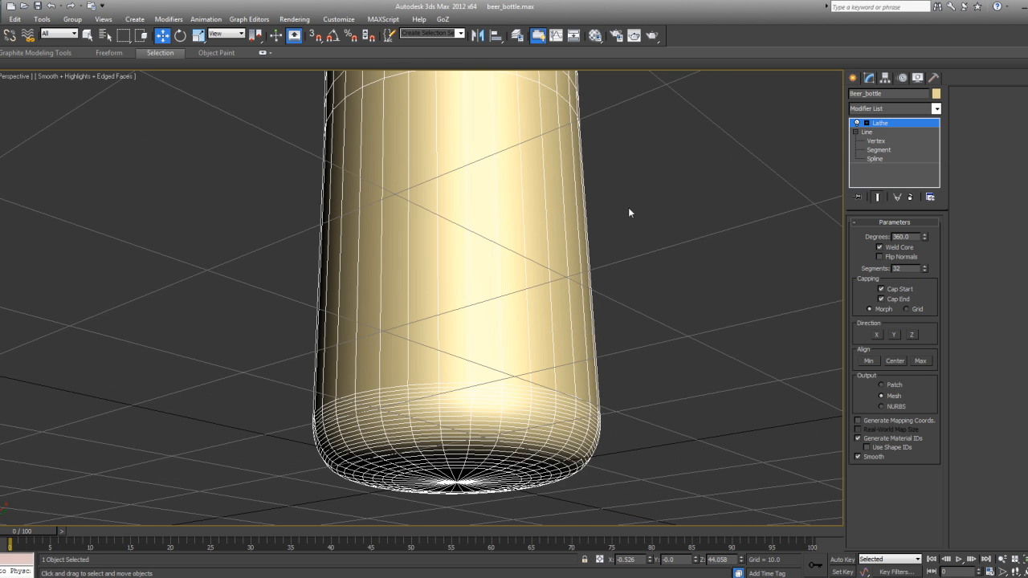
pyautogui.moveTo(628, 210); pyautogui.dragTo(629, 167, button='middle')
# Step: Reduce the base line's interpolation steps to 0
pyautogui.click(867, 132)
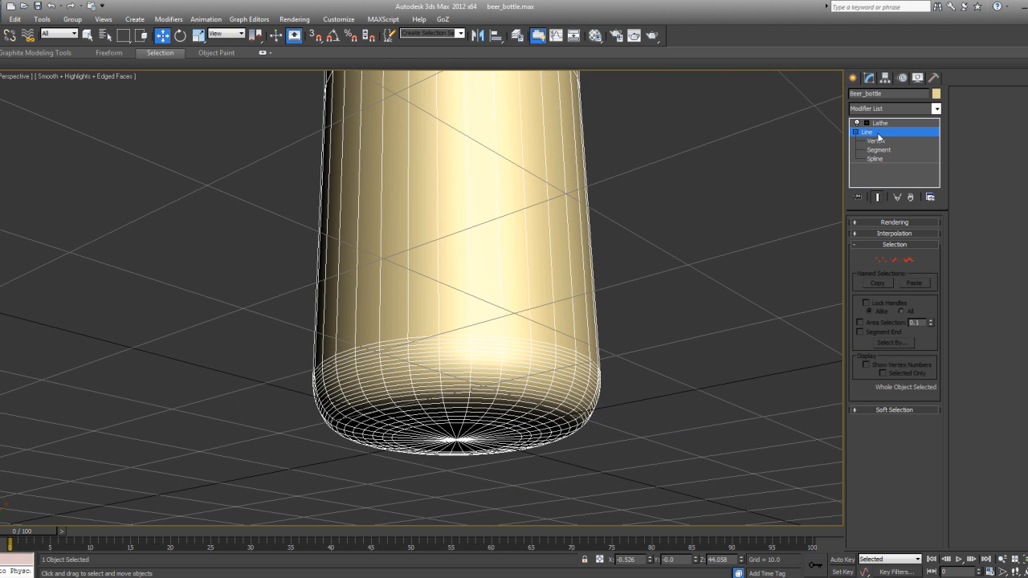
pyautogui.click(893, 233)
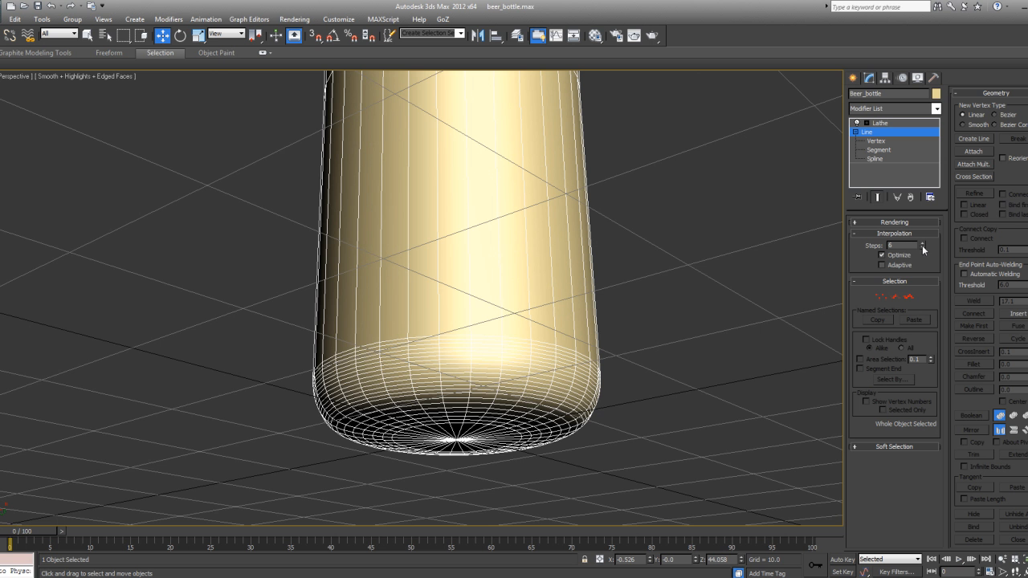
pyautogui.click(923, 247)
pyautogui.click(923, 246)
pyautogui.click(922, 246)
pyautogui.click(922, 246)
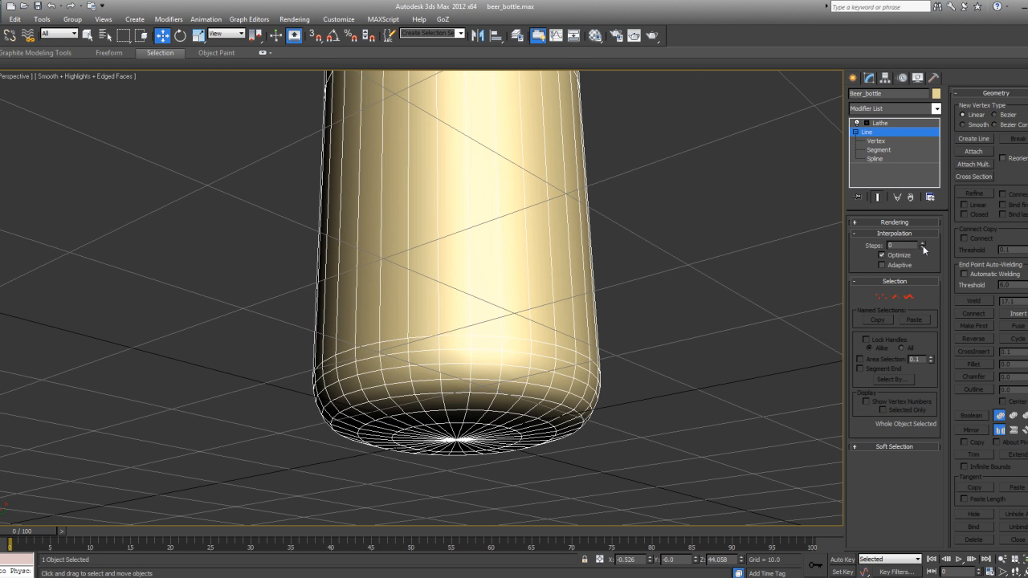
# Step: Examine the simplified mesh at the bottle's rim and neck collar from close up
pyautogui.moveTo(569, 252); pyautogui.dragTo(557, 284, button='middle')
pyautogui.scroll(-6, 555, 283)
pyautogui.keyDown('alt'); pyautogui.moveTo(514, 184); pyautogui.dragTo(499, 248, button='middle'); pyautogui.keyUp('alt')
pyautogui.scroll(3, 509, 195)
pyautogui.keyDown('alt'); pyautogui.moveTo(509, 195); pyautogui.dragTo(507, 273, button='middle'); pyautogui.keyUp('alt')
pyautogui.scroll(3, 509, 206)
pyautogui.scroll(3, 508, 237)
pyautogui.scroll(2, 502, 219)
pyautogui.keyDown('alt'); pyautogui.moveTo(502, 217); pyautogui.dragTo(472, 270, button='middle'); pyautogui.keyUp('alt')
pyautogui.scroll(3, 468, 270)
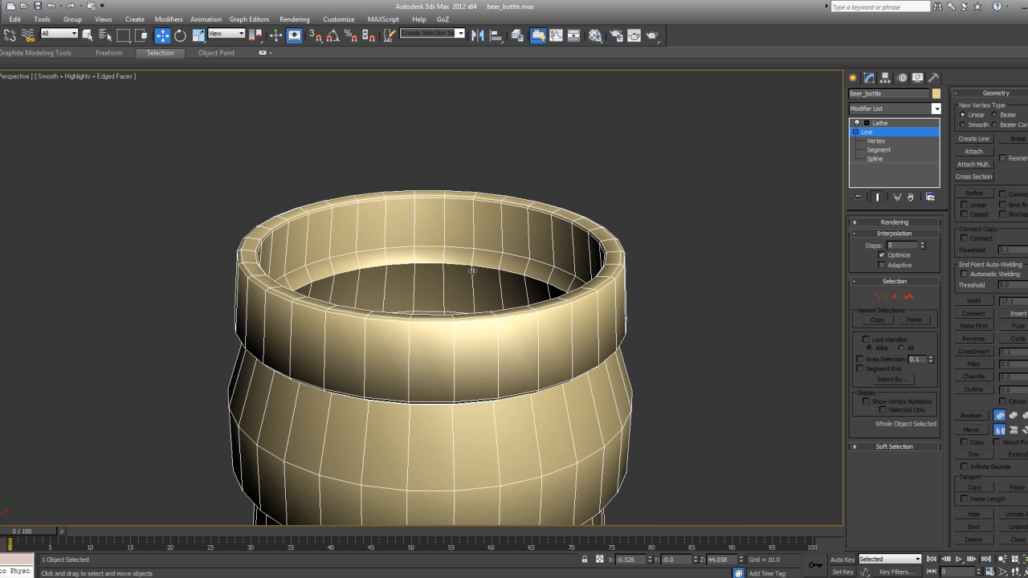
pyautogui.scroll(-3, 472, 271)
pyautogui.moveTo(517, 317); pyautogui.dragTo(634, 291, button='middle')
pyautogui.scroll(3, 607, 285)
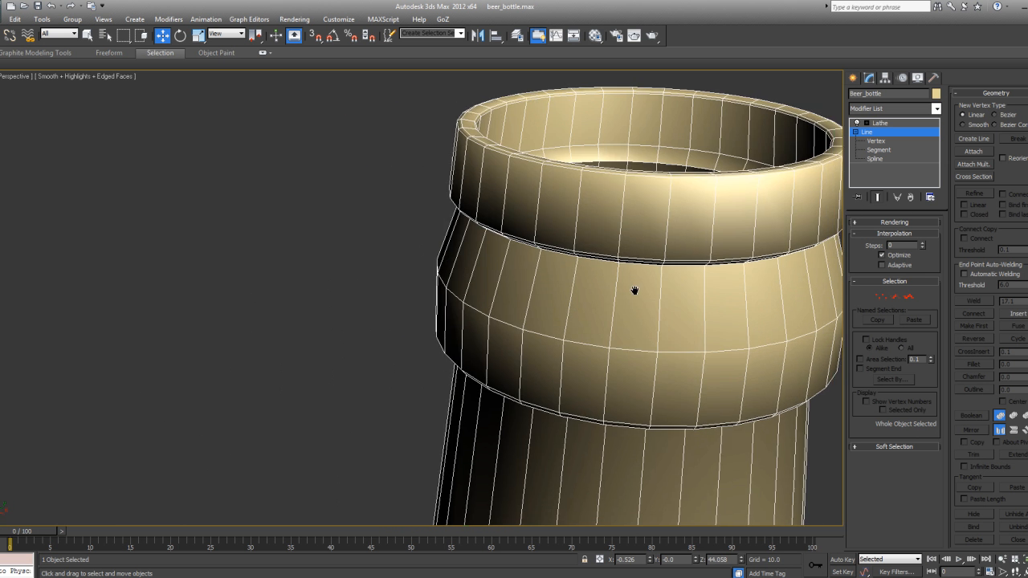
pyautogui.scroll(-3, 634, 290)
# Step: Raise the line's interpolation steps to 2 and check the mesh around the bottle's base
pyautogui.click(922, 243)
pyautogui.click(923, 242)
pyautogui.scroll(-4, 628, 286)
pyautogui.moveTo(628, 286); pyautogui.dragTo(602, 185, button='middle')
pyautogui.moveTo(585, 275); pyautogui.dragTo(611, 99, button='middle')
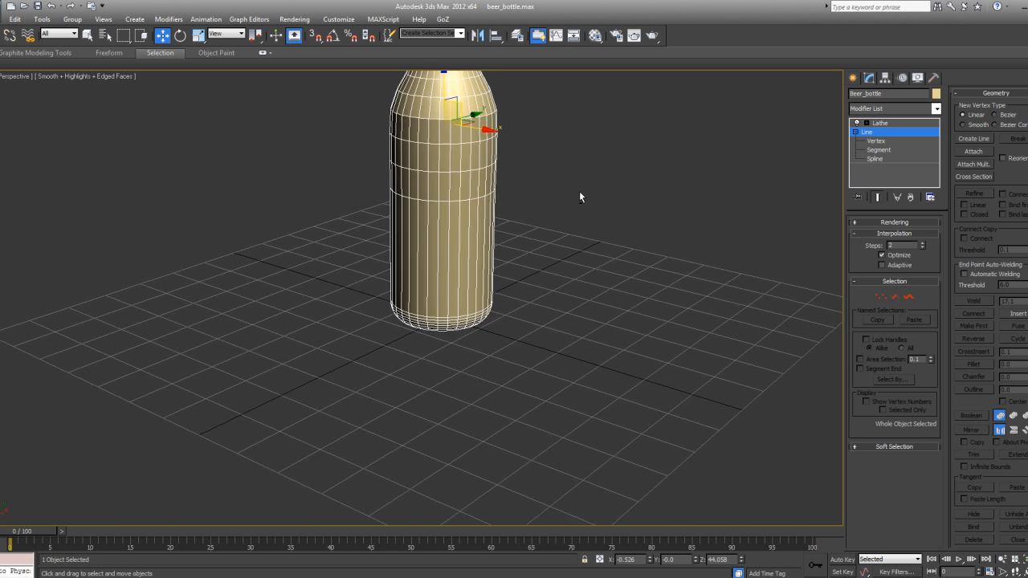
pyautogui.keyDown('alt'); pyautogui.moveTo(579, 241); pyautogui.dragTo(576, 188, button='middle'); pyautogui.keyUp('alt')
pyautogui.scroll(4, 513, 269)
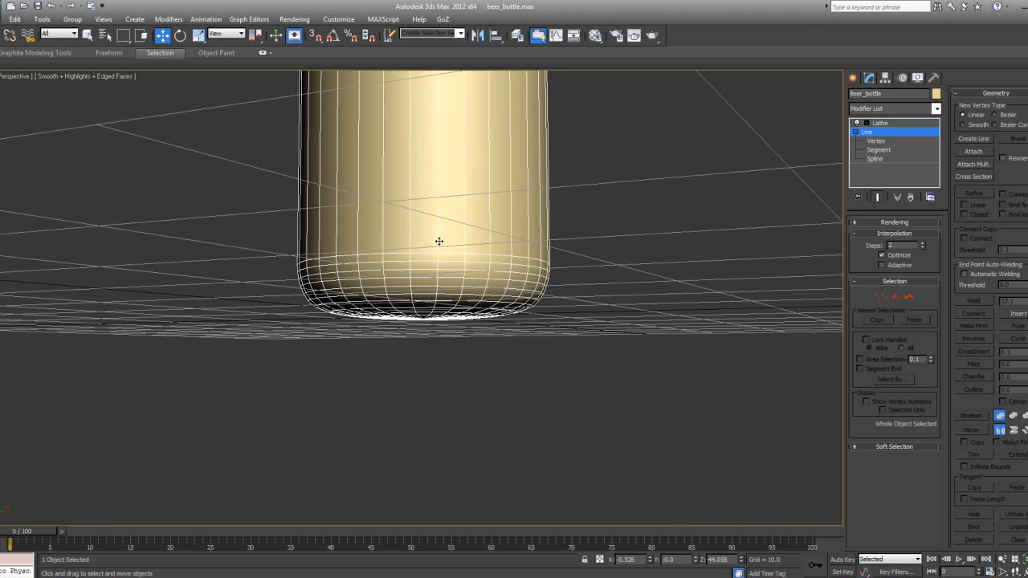
pyautogui.scroll(-3, 445, 283)
pyautogui.keyDown('alt'); pyautogui.moveTo(445, 283); pyautogui.dragTo(487, 239, button='middle'); pyautogui.keyUp('alt')
pyautogui.scroll(2, 456, 233)
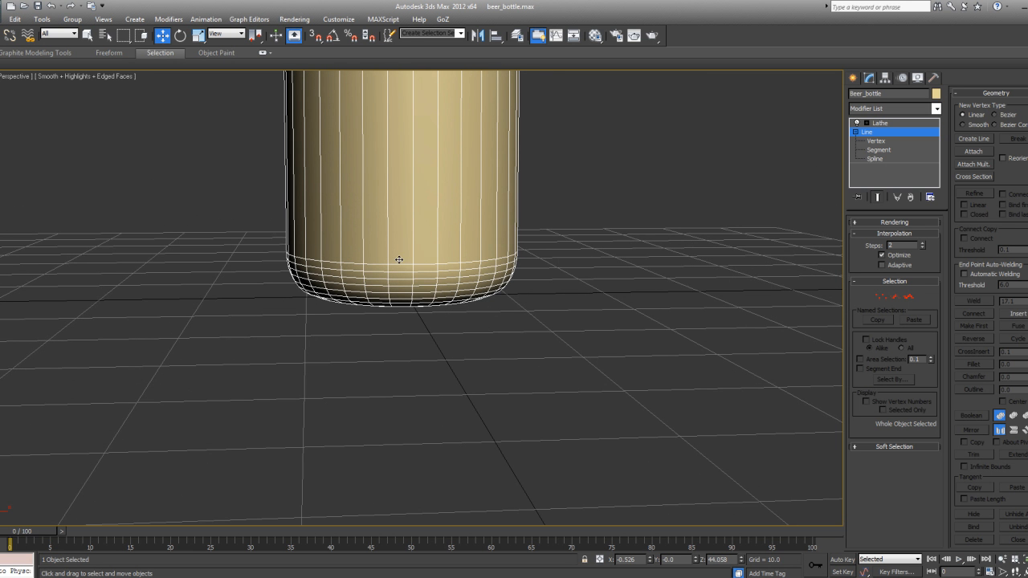
# Step: Set the line's interpolation steps to 3 while viewing the bottle's neck and shoulder
pyautogui.click(881, 123)
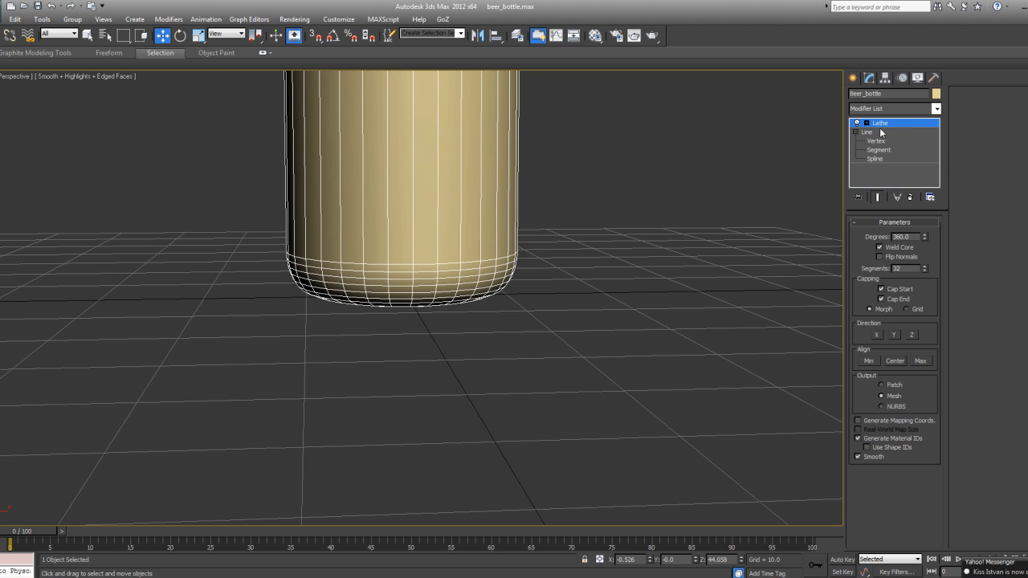
pyautogui.click(873, 132)
pyautogui.scroll(-2, 647, 291)
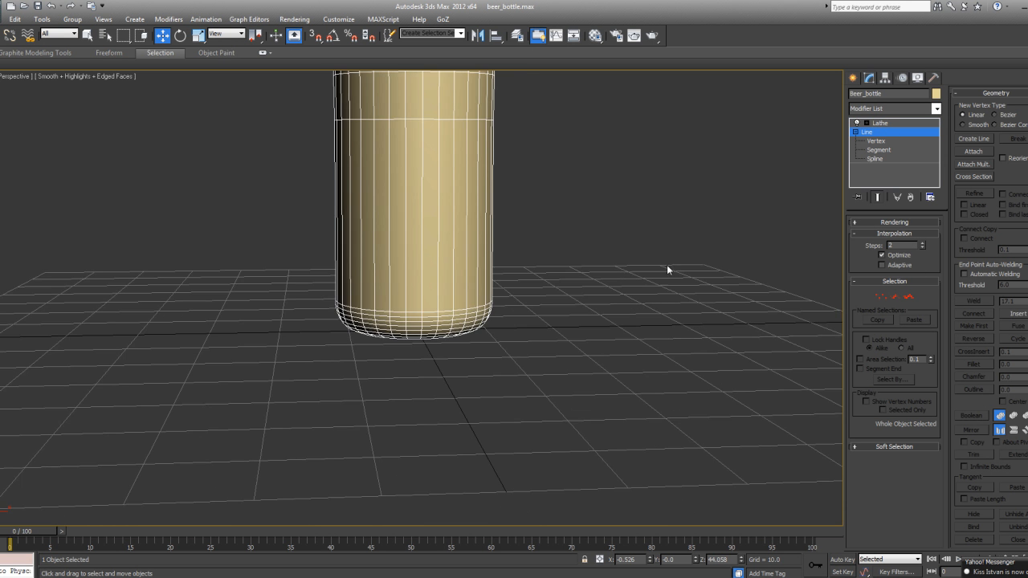
pyautogui.keyDown('alt'); pyautogui.moveTo(667, 270); pyautogui.dragTo(662, 235, button='middle'); pyautogui.keyUp('alt')
pyautogui.moveTo(474, 235); pyautogui.dragTo(493, 407, button='middle')
pyautogui.keyDown('alt'); pyautogui.moveTo(496, 299); pyautogui.dragTo(520, 305, button='middle'); pyautogui.keyUp('alt')
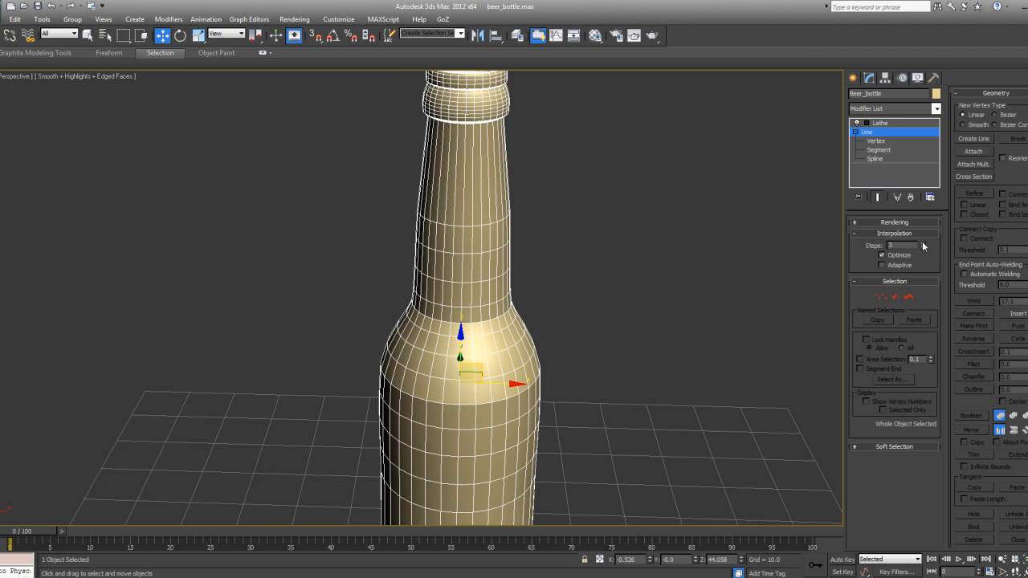
# Step: Hide the edged faces and view the whole shaded bottle
pyautogui.moveTo(597, 310); pyautogui.dragTo(604, 260, button='middle')
pyautogui.moveTo(573, 200); pyautogui.dragTo(565, 323, button='middle')
pyautogui.scroll(-4, 565, 323)
pyautogui.press('F4')
pyautogui.scroll(2, 518, 257)
pyautogui.moveTo(518, 255); pyautogui.dragTo(518, 310, button='middle')
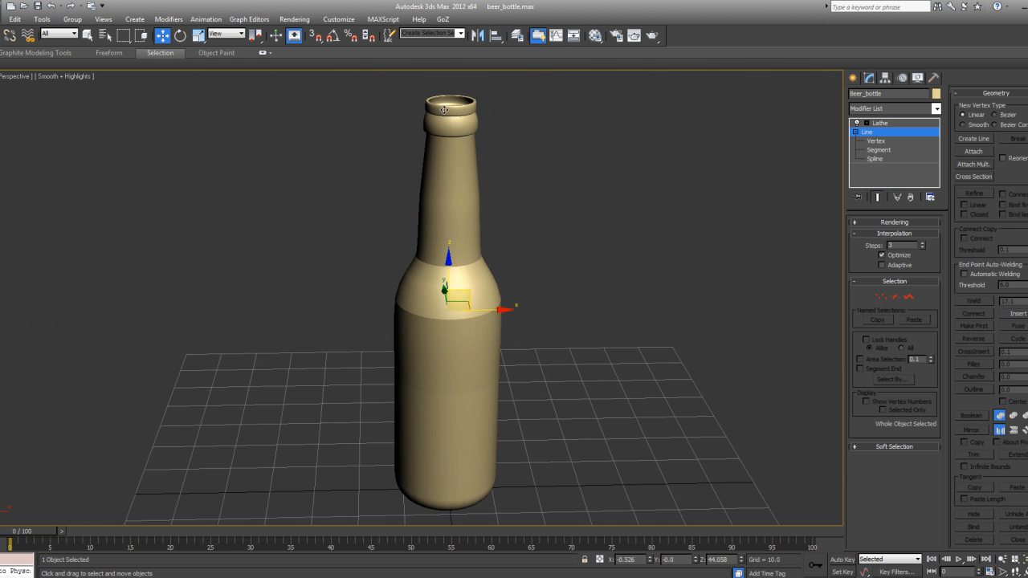
# Step: Try collapsing the bottle's modifier stack down to the Lathe modifier and undo it
pyautogui.scroll(-3, 473, 330)
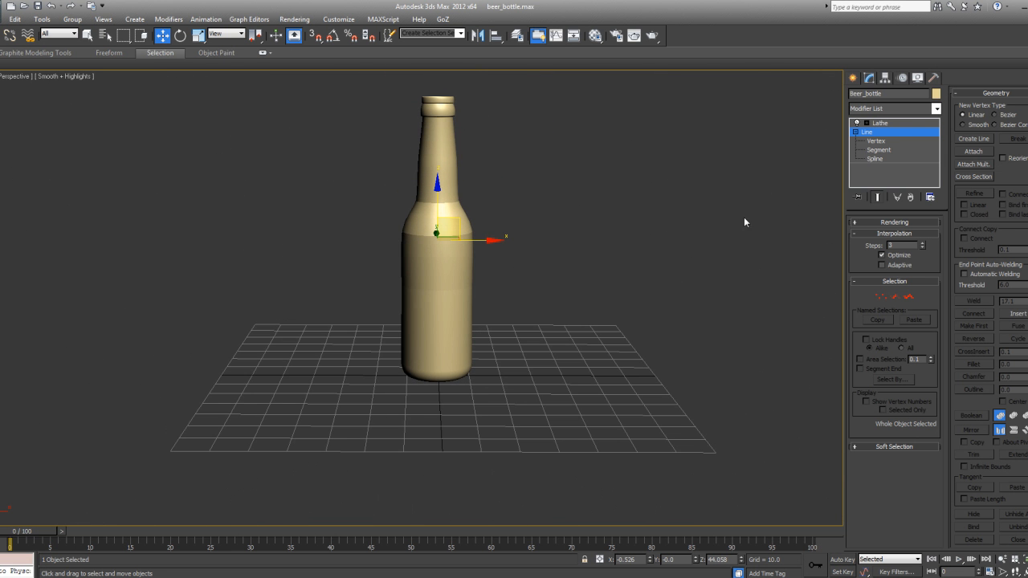
pyautogui.click(880, 123)
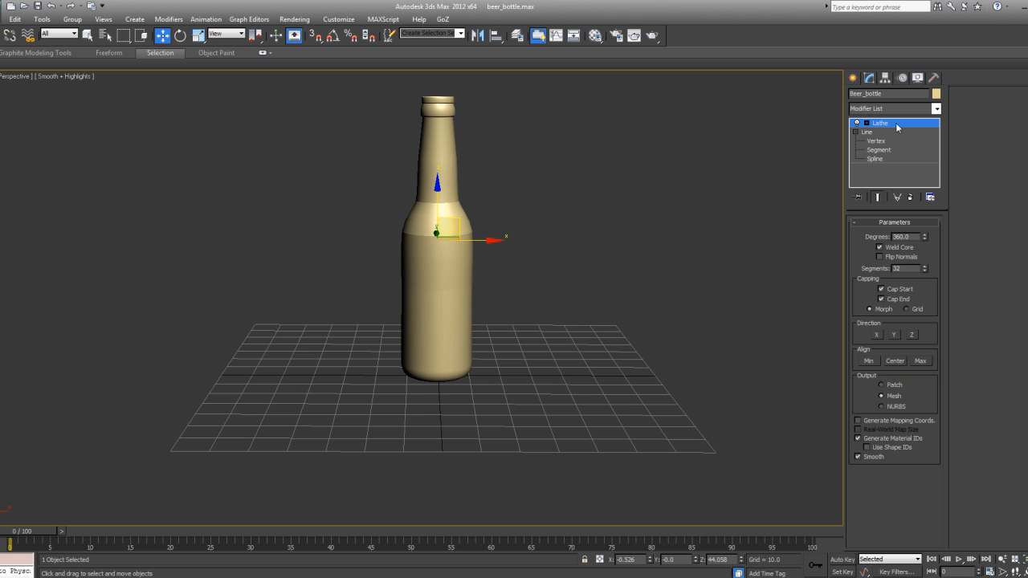
pyautogui.rightClick(897, 128)
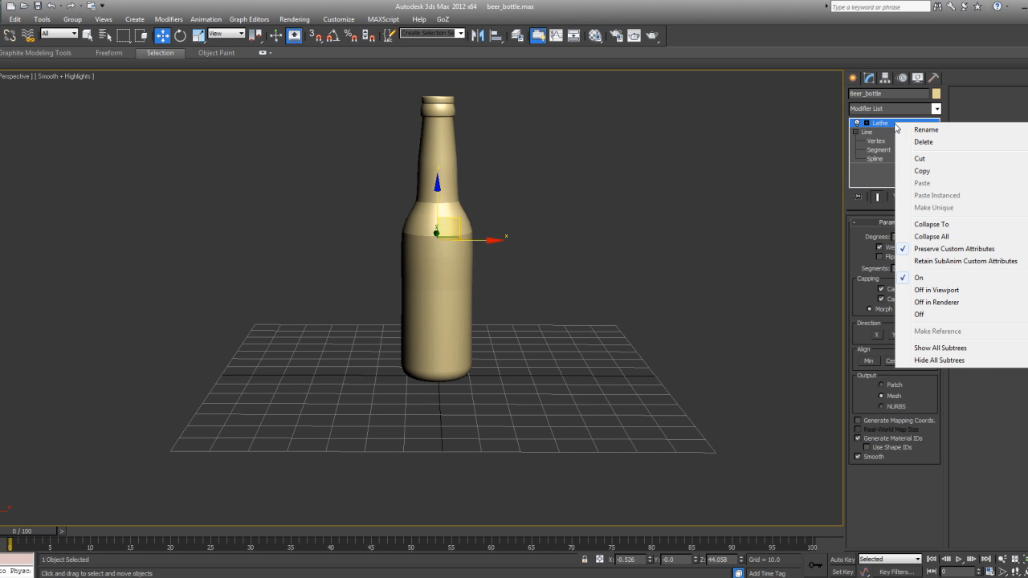
pyautogui.click(942, 224)
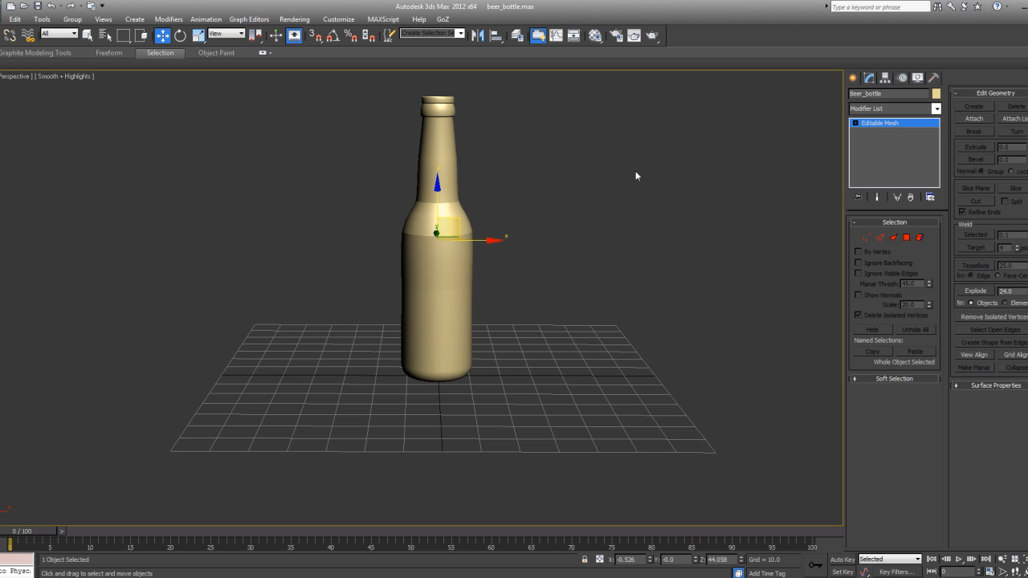
pyautogui.hotkey('ctrl', 'z')
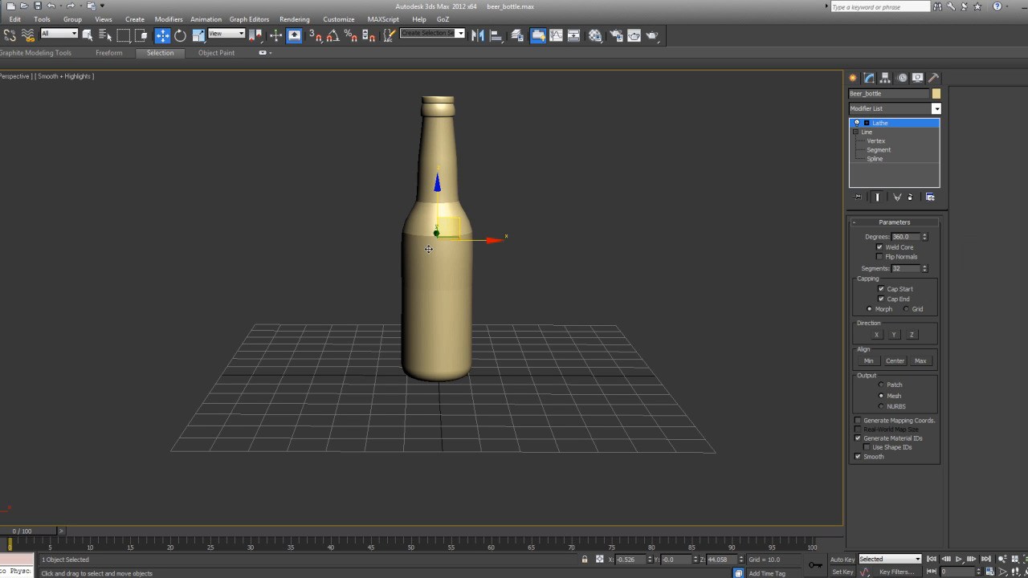
# Step: Clone the bottle along the X axis as a copy named Beer_bottleBackup and delete that clone
pyautogui.keyDown('alt'); pyautogui.moveTo(574, 199); pyautogui.dragTo(749, 223, button='middle'); pyautogui.keyUp('alt')
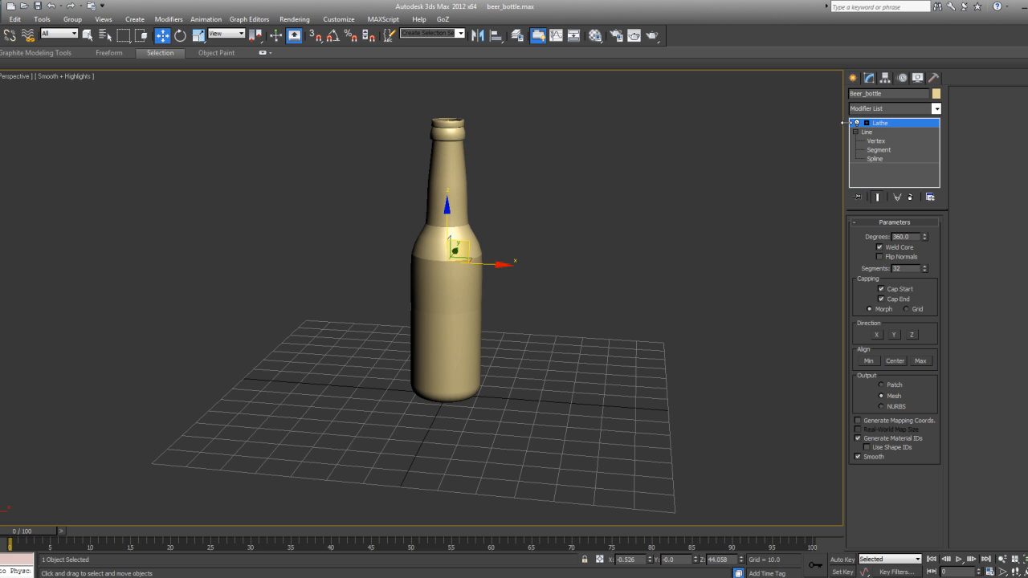
pyautogui.moveTo(674, 161)
pyautogui.keyDown('alt'); pyautogui.mouseDown(button='middle')
pyautogui.moveTo(657, 168)
pyautogui.moveTo(678, 175)
pyautogui.mouseUp(button='middle'); pyautogui.keyUp('alt')
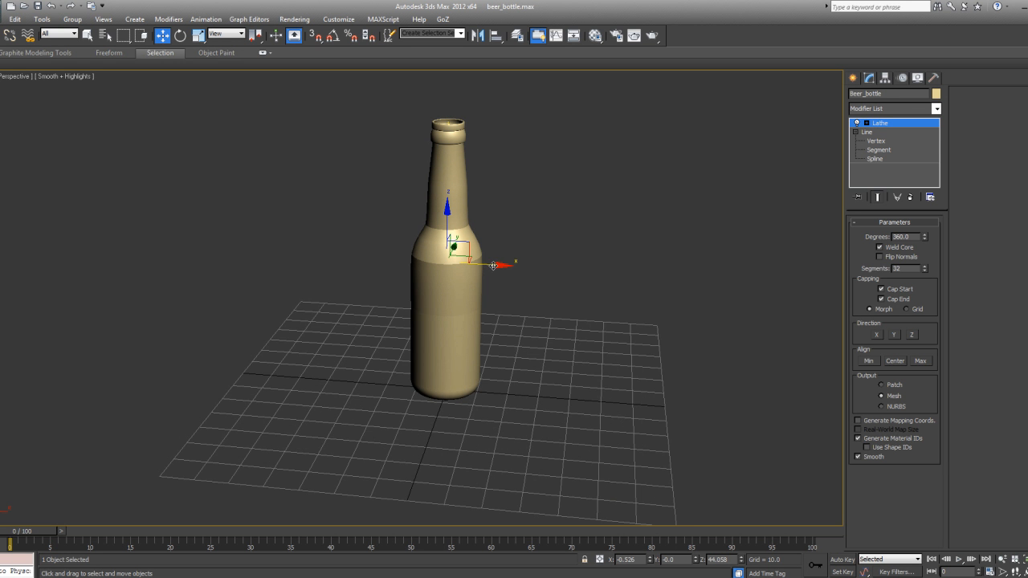
pyautogui.keyDown('shift'); pyautogui.moveTo(494, 265); pyautogui.dragTo(332, 265); pyautogui.keyUp('shift')
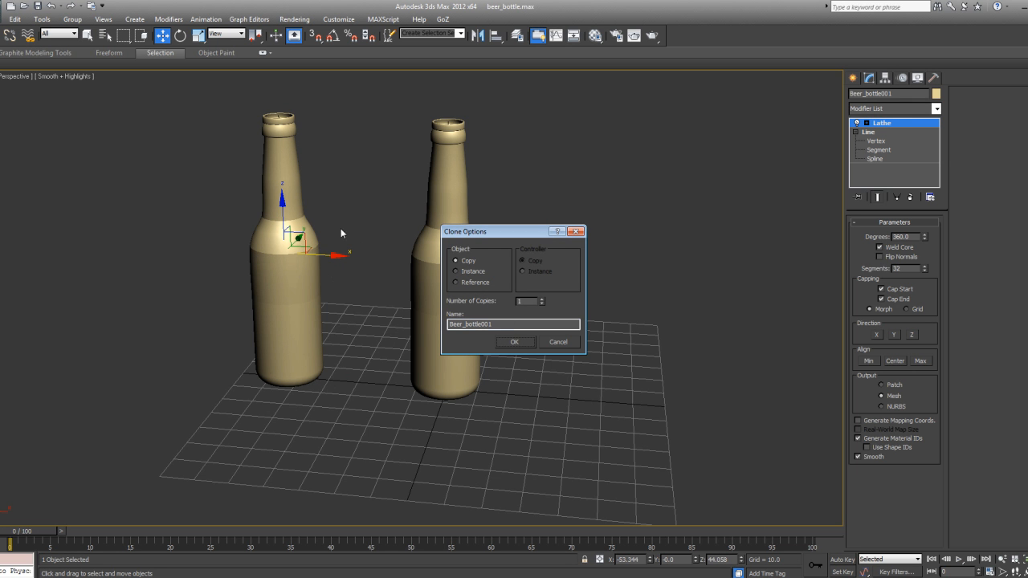
pyautogui.click(514, 341)
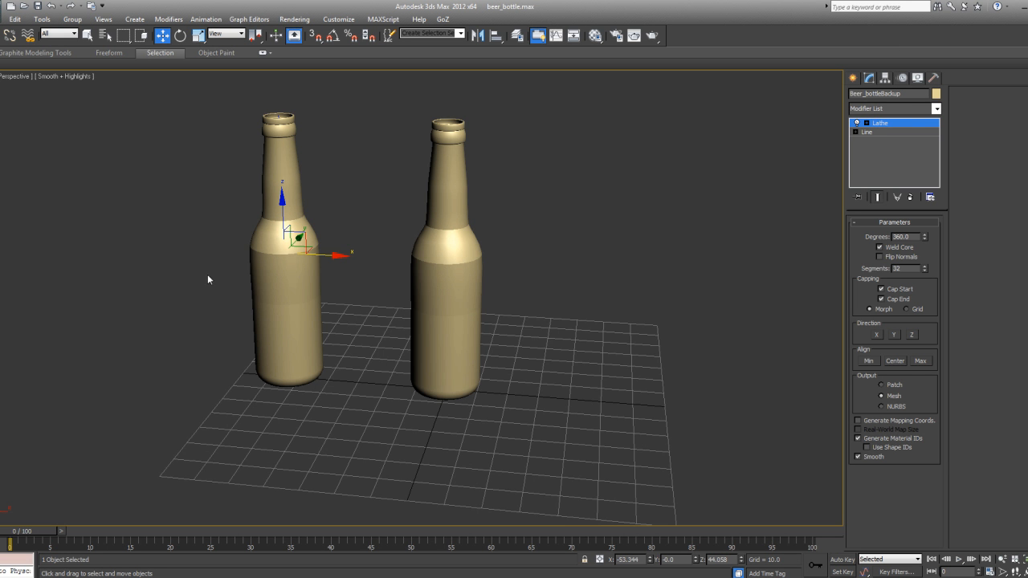
pyautogui.press('Delete')
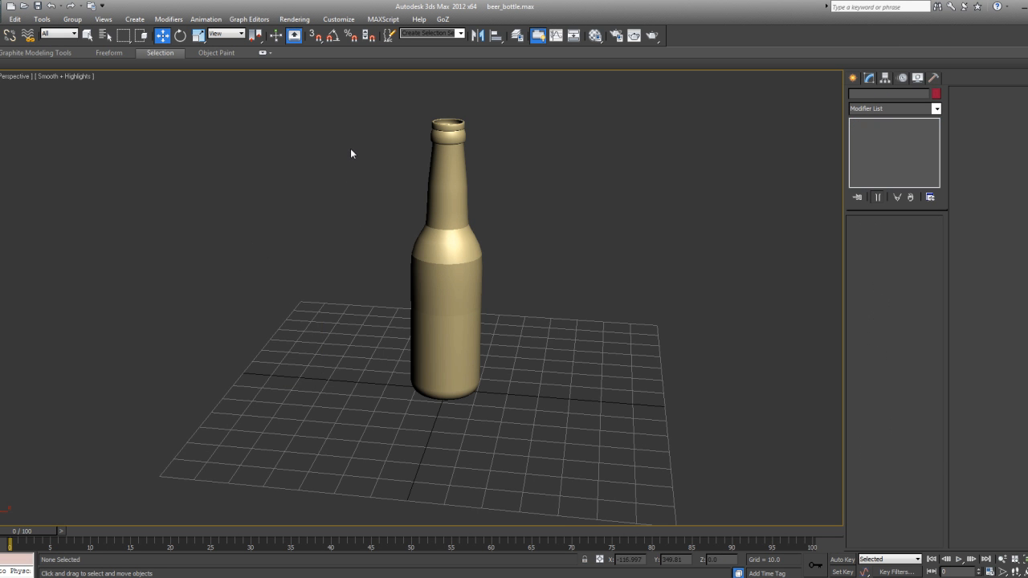
# Step: Collapse the original bottle's modifier stack and convert the resulting mesh to an Editable Poly
pyautogui.moveTo(351, 152); pyautogui.dragTo(544, 221)
pyautogui.scroll(3, 542, 198)
pyautogui.keyDown('alt'); pyautogui.moveTo(542, 197); pyautogui.dragTo(467, 183, button='middle'); pyautogui.keyUp('alt')
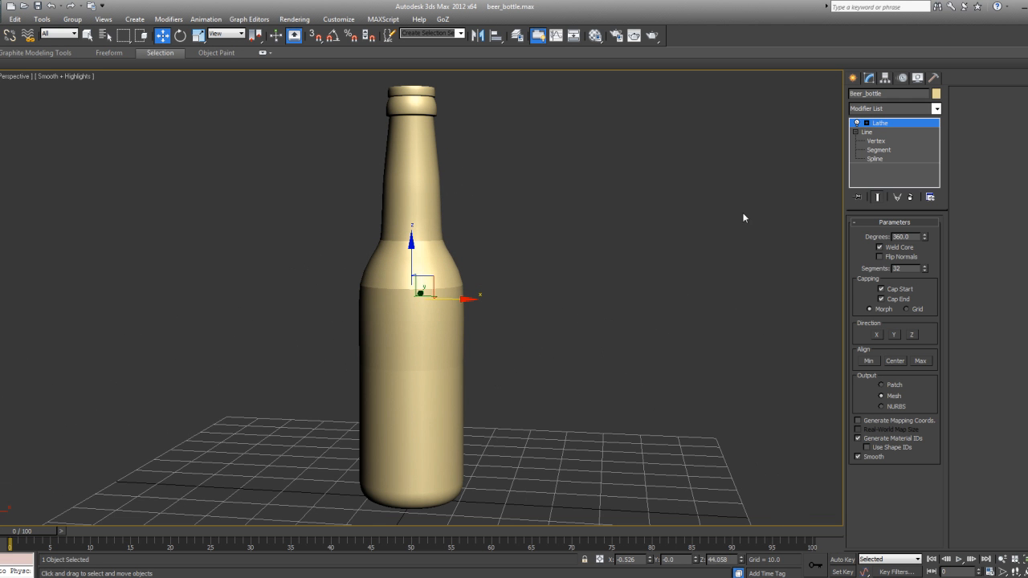
pyautogui.rightClick(894, 124)
pyautogui.click(891, 222)
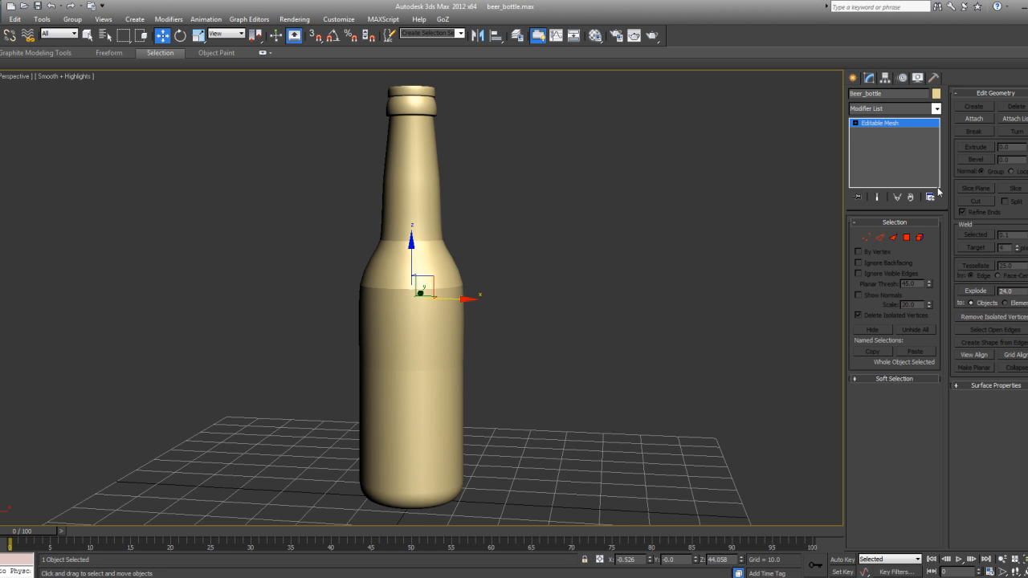
pyautogui.rightClick(900, 123)
pyautogui.click(956, 211)
pyautogui.click(854, 124)
# Step: Show edged faces and chamfer the full edge loop where the bottle's neck meets the shoulder
pyautogui.press('F4')
pyautogui.moveTo(554, 246); pyautogui.dragTo(542, 218, button='middle')
pyautogui.scroll(4, 545, 217)
pyautogui.moveTo(526, 172); pyautogui.dragTo(519, 243, button='middle')
pyautogui.scroll(3, 525, 215)
pyautogui.press('2')
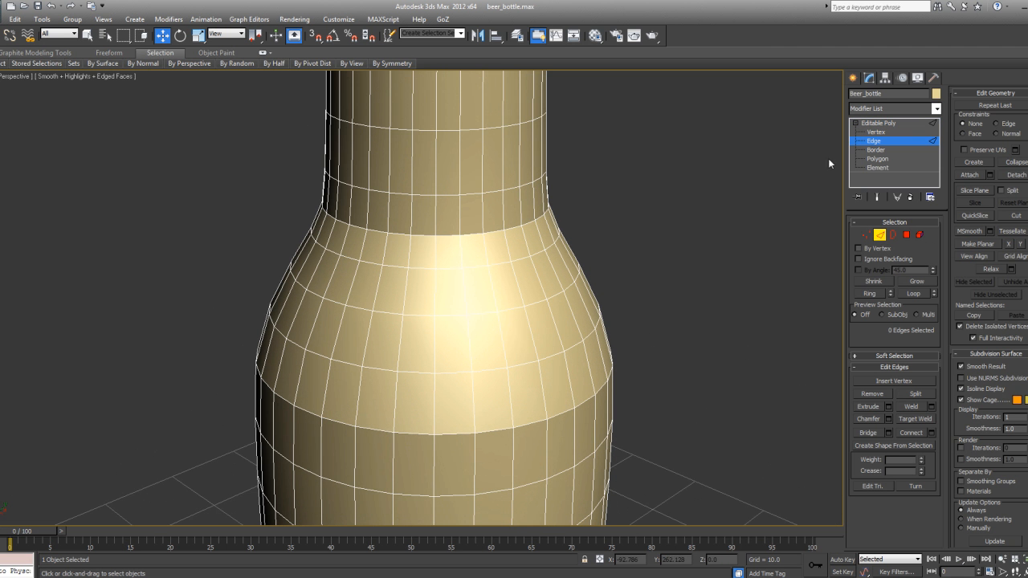
pyautogui.click(468, 236)
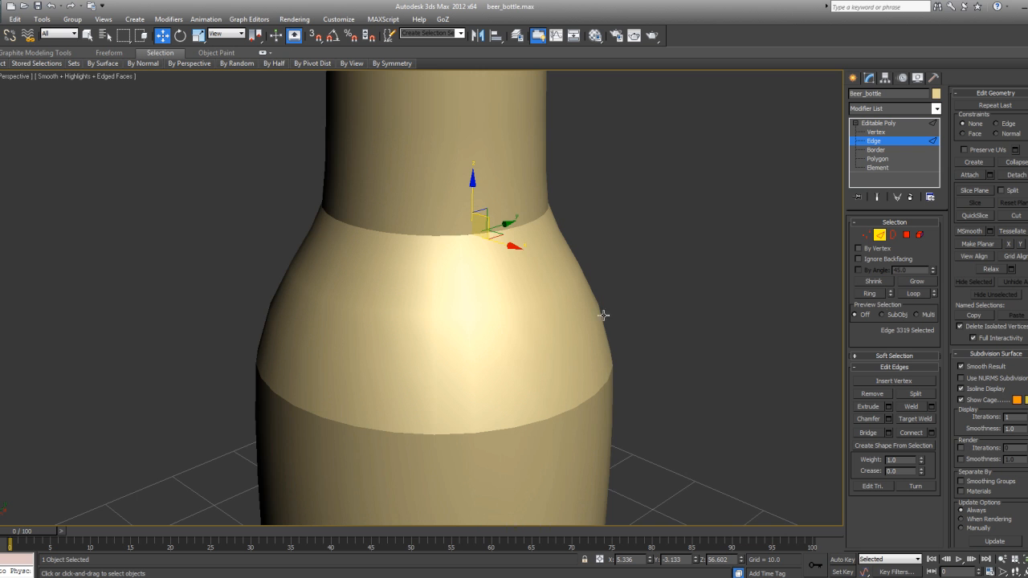
pyautogui.click(917, 294)
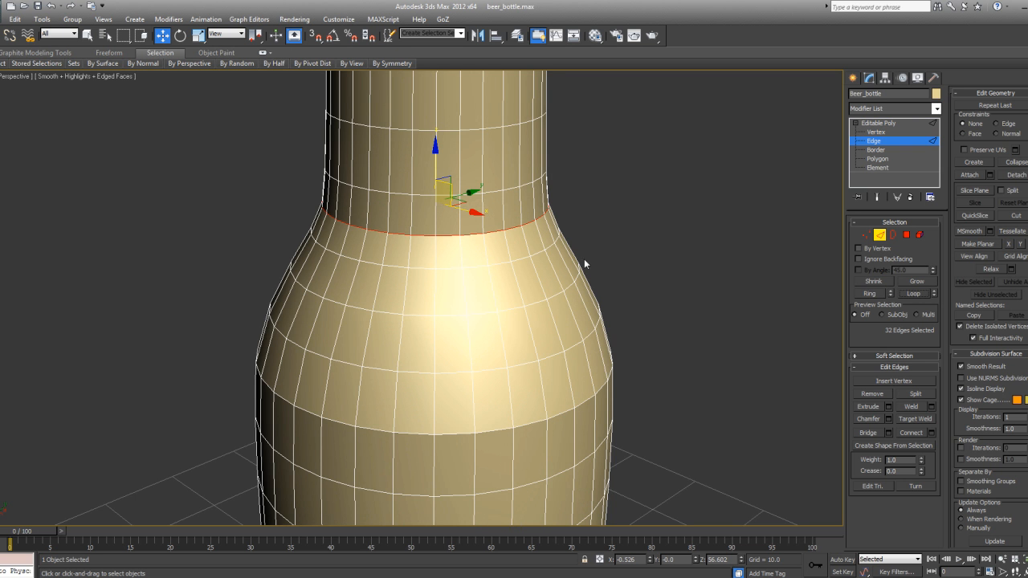
pyautogui.click(889, 418)
pyautogui.click(422, 319)
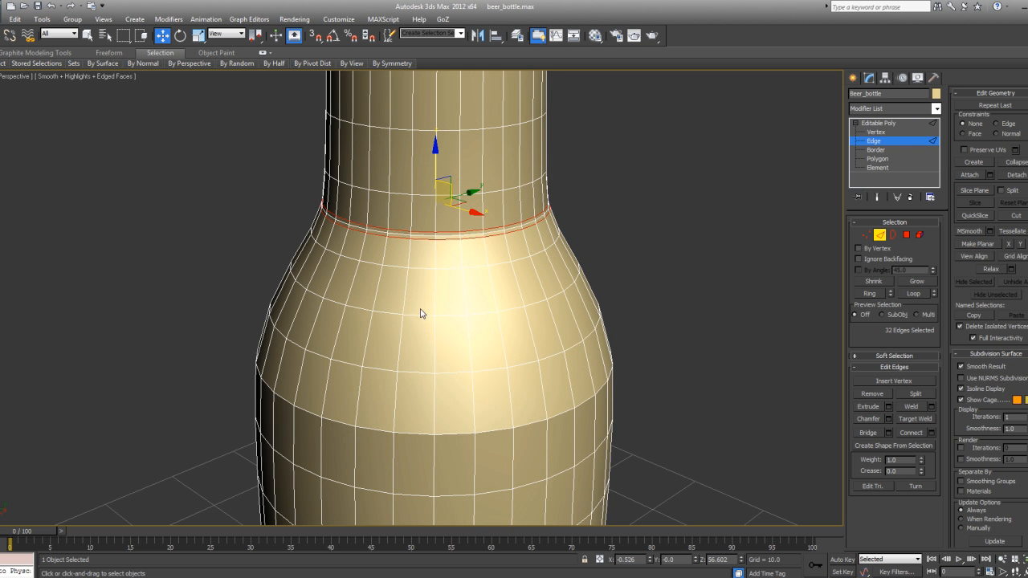
pyautogui.moveTo(417, 300); pyautogui.dragTo(436, 305)
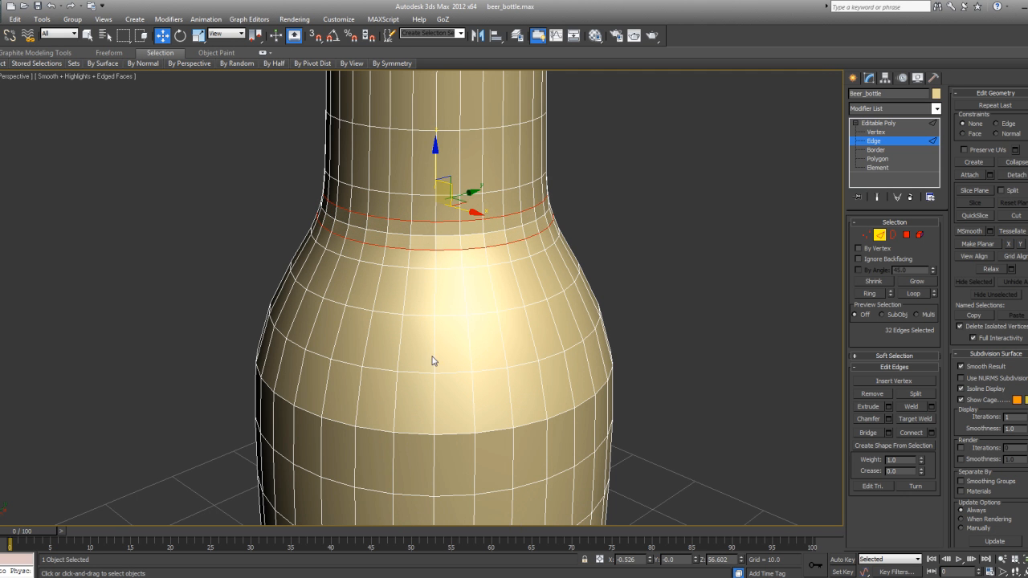
# Step: Chamfer the full edge loop where the shoulder meets the bottle's straight body
pyautogui.moveTo(431, 356); pyautogui.dragTo(450, 312, button='middle')
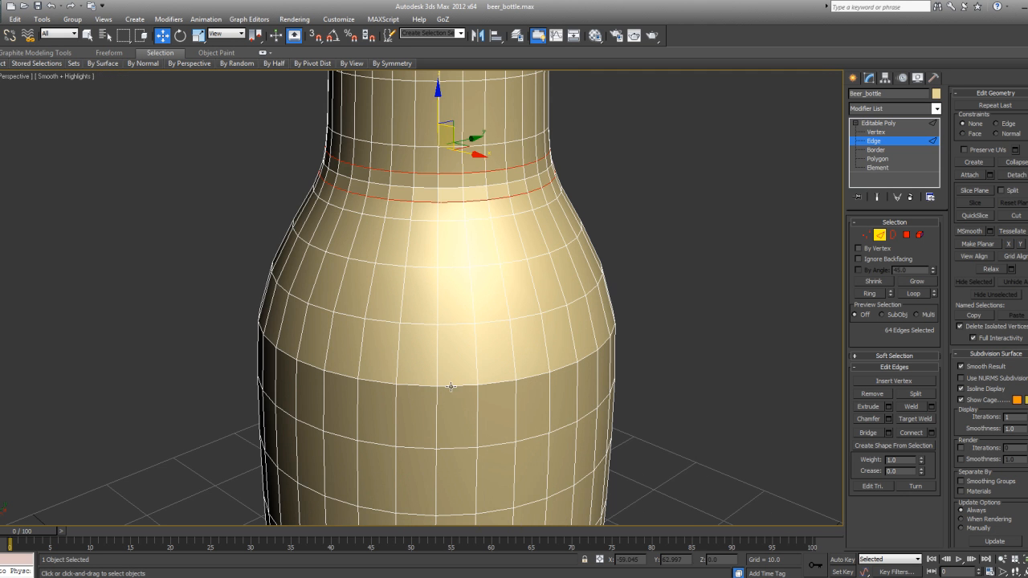
pyautogui.click(451, 386)
pyautogui.press('F4')
pyautogui.click(914, 294)
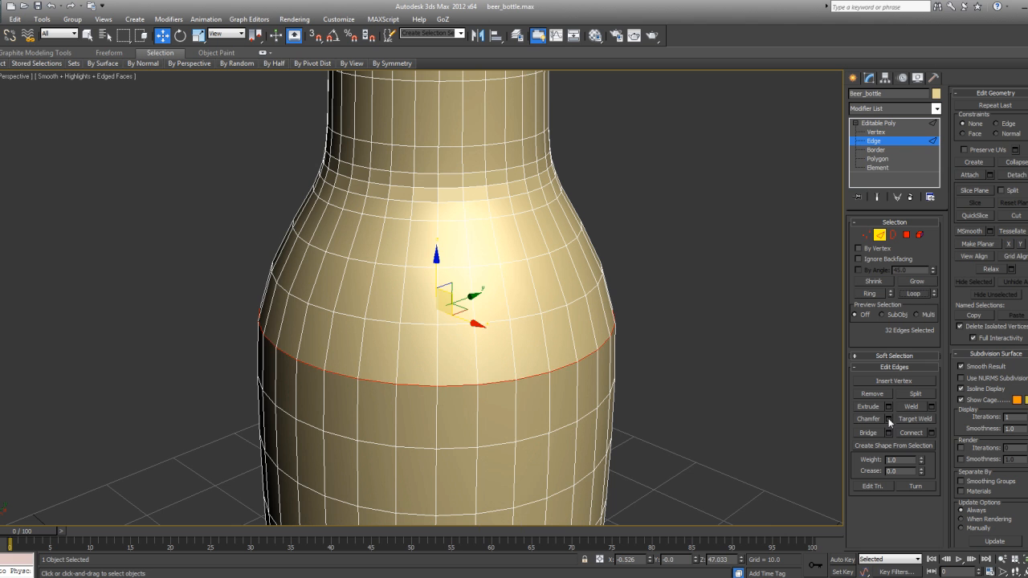
pyautogui.click(888, 418)
pyautogui.moveTo(422, 309); pyautogui.dragTo(433, 301)
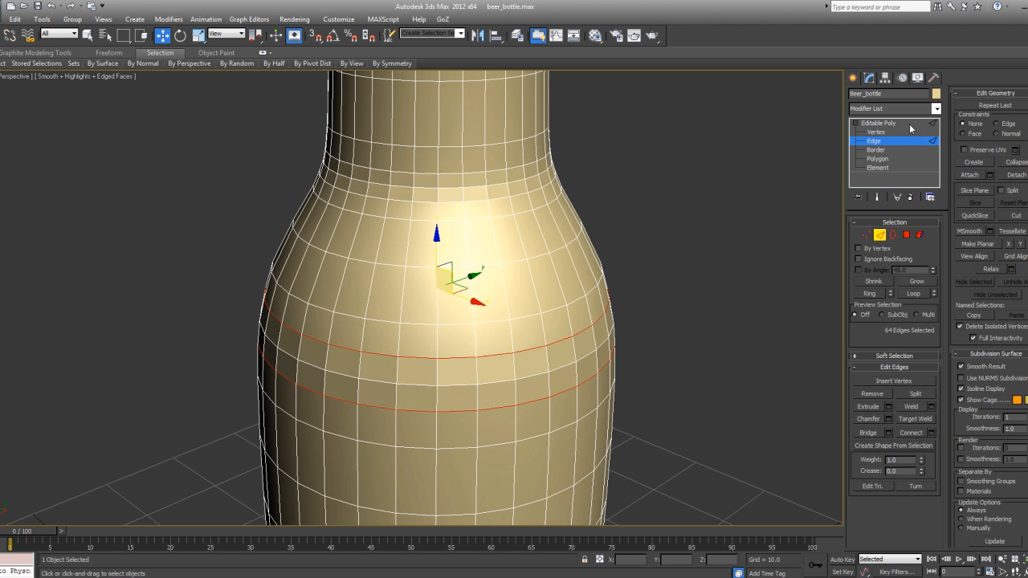
pyautogui.click(721, 172)
# Step: Return to the whole-object level and examine the edged mesh at the bottle's rim and neck collar
pyautogui.press('F4')
pyautogui.moveTo(721, 172); pyautogui.dragTo(650, 425, button='middle')
pyautogui.press('F4')
pyautogui.scroll(-3, 530, 319)
pyautogui.scroll(4, 530, 377)
pyautogui.click(548, 363)
pyautogui.scroll(-5, 546, 211)
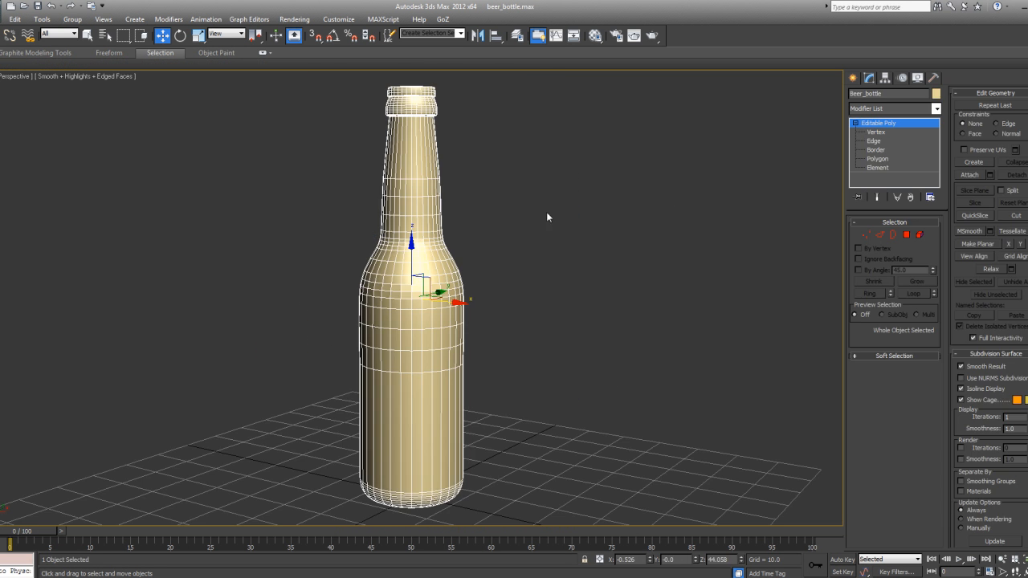
pyautogui.scroll(5, 501, 199)
pyautogui.scroll(4, 503, 337)
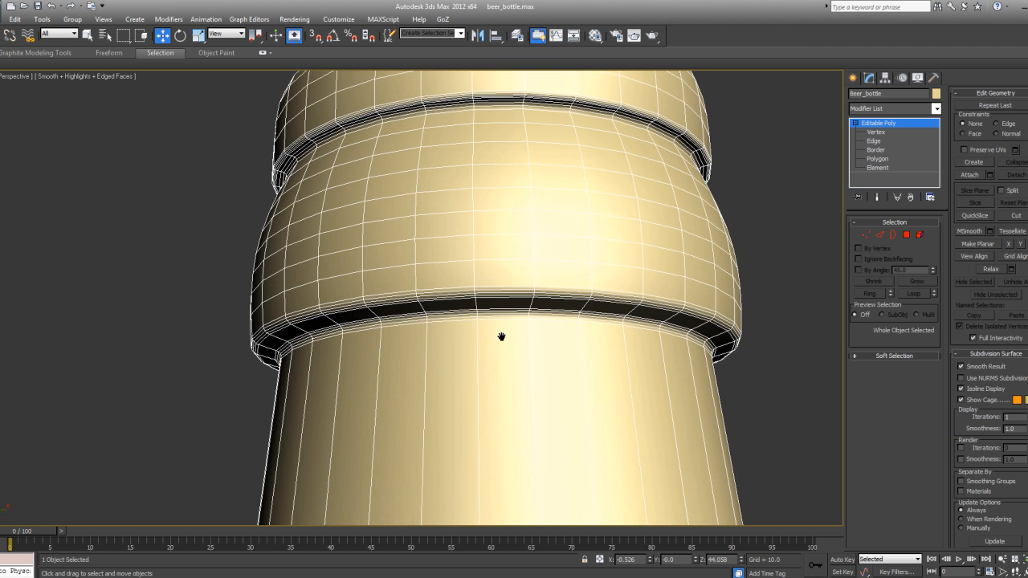
pyautogui.scroll(-2, 503, 321)
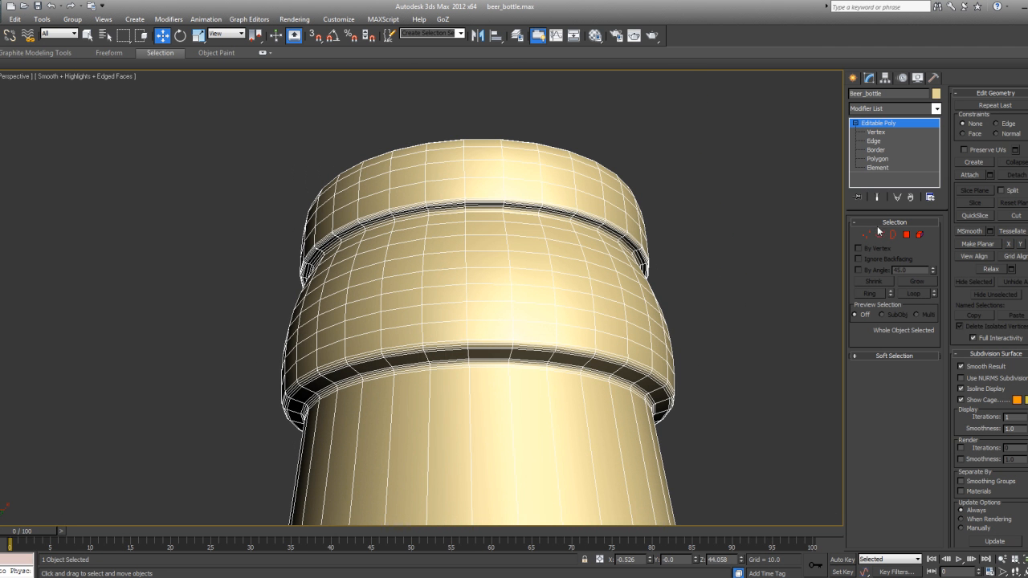
pyautogui.scroll(3, 656, 238)
pyautogui.scroll(-3, 656, 235)
pyautogui.keyDown('alt'); pyautogui.moveTo(657, 233); pyautogui.dragTo(610, 281, button='middle'); pyautogui.keyUp('alt')
# Step: Examine the mesh on the bottle's underside and along its neck
pyautogui.scroll(-3, 655, 291)
pyautogui.scroll(-3, 655, 286)
pyautogui.scroll(5, 626, 198)
pyautogui.scroll(2, 627, 192)
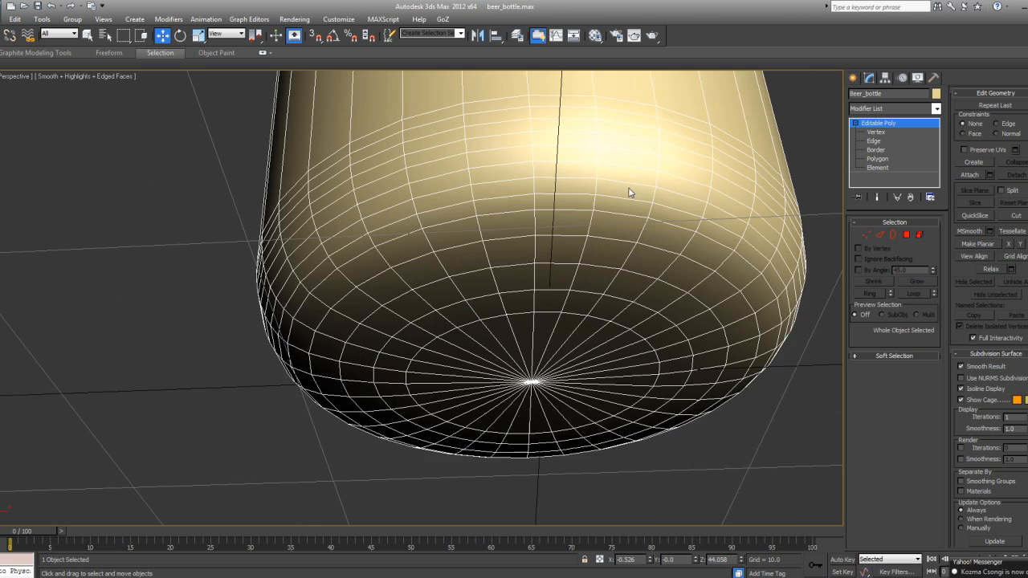
pyautogui.scroll(-5, 622, 281)
pyautogui.keyDown('alt'); pyautogui.moveTo(627, 296); pyautogui.dragTo(581, 351, button='middle'); pyautogui.keyUp('alt')
pyautogui.scroll(3, 574, 360)
pyautogui.moveTo(559, 215); pyautogui.dragTo(571, 358, button='middle')
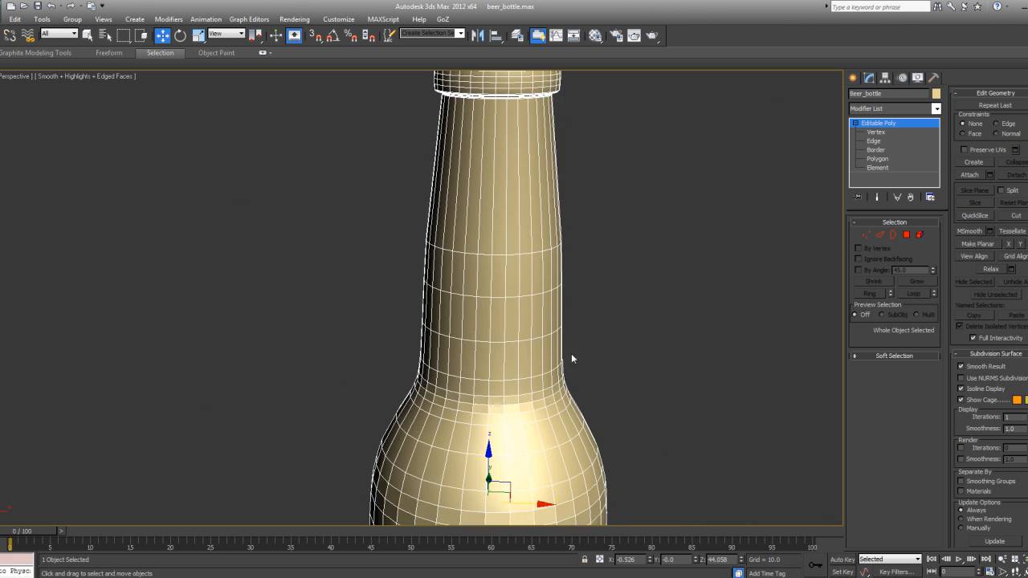
# Step: Enter polygon editing and hide the edged faces to check the shading of the chamfered bands around the shoulder
pyautogui.scroll(-5, 671, 246)
pyautogui.click(877, 158)
pyautogui.click(915, 158)
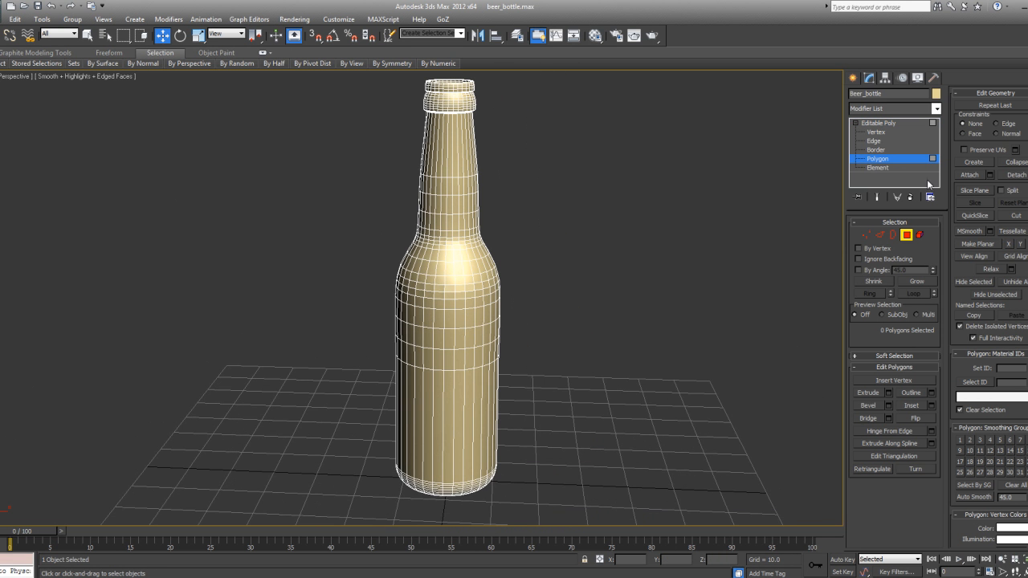
pyautogui.press('F4')
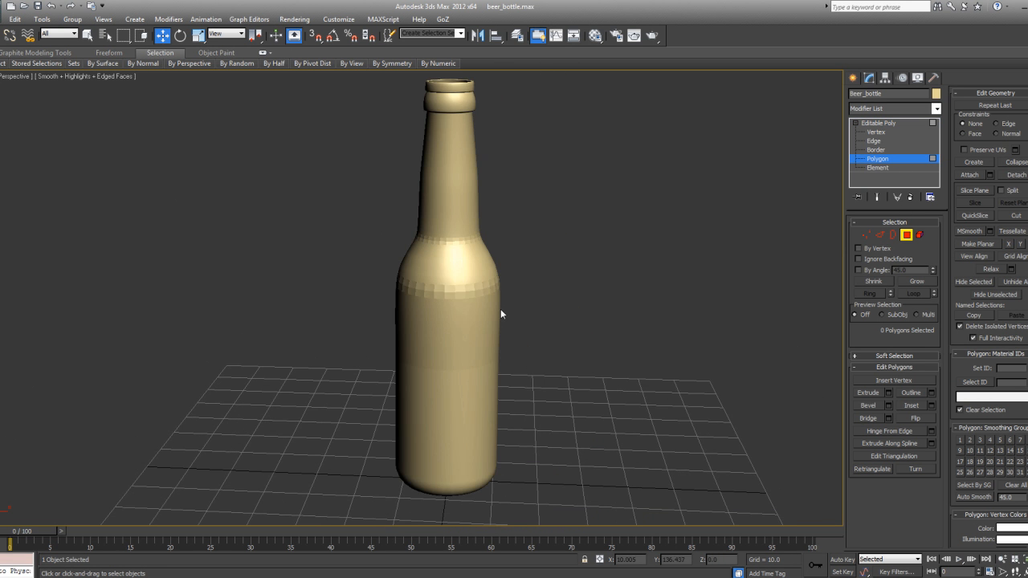
pyautogui.scroll(4, 500, 312)
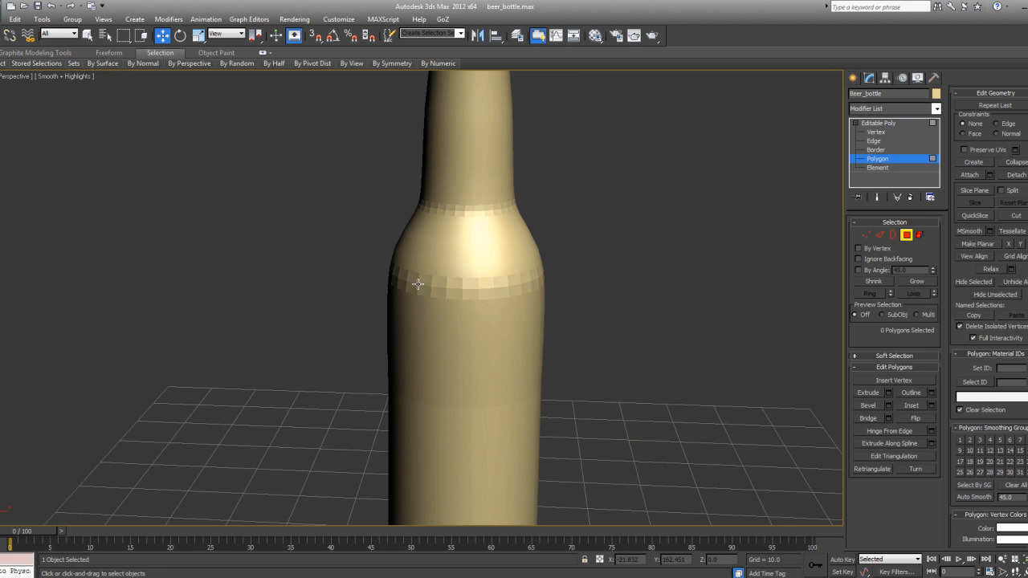
pyautogui.scroll(-3, 509, 303)
# Step: Auto smooth all of the bottle's polygons with a 45.0 threshold and leave polygon editing
pyautogui.hotkey('ctrl', 'a')
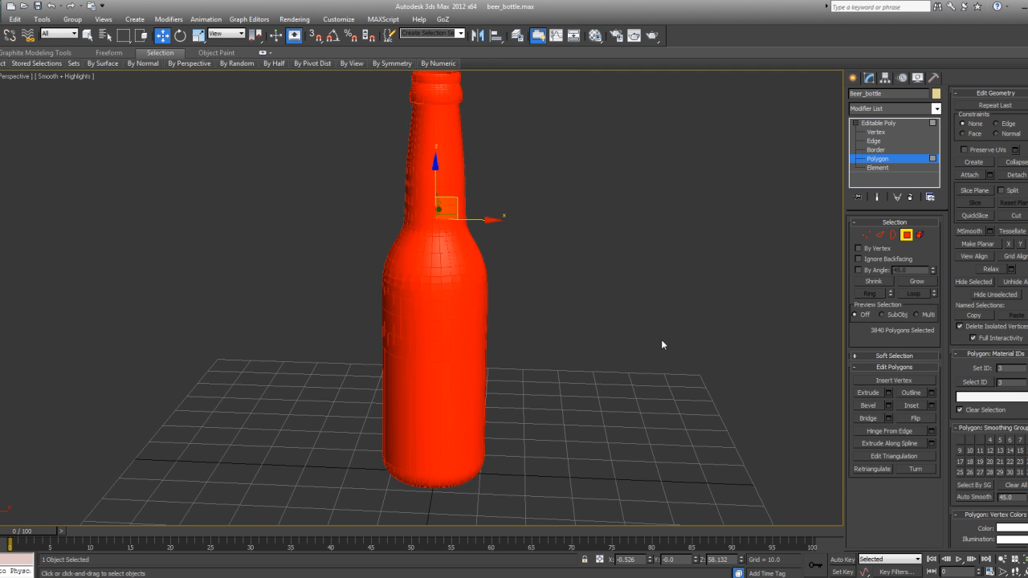
pyautogui.moveTo(491, 277); pyautogui.dragTo(482, 285, button='middle')
pyautogui.scroll(-2, 491, 281)
pyautogui.scroll(2, 484, 286)
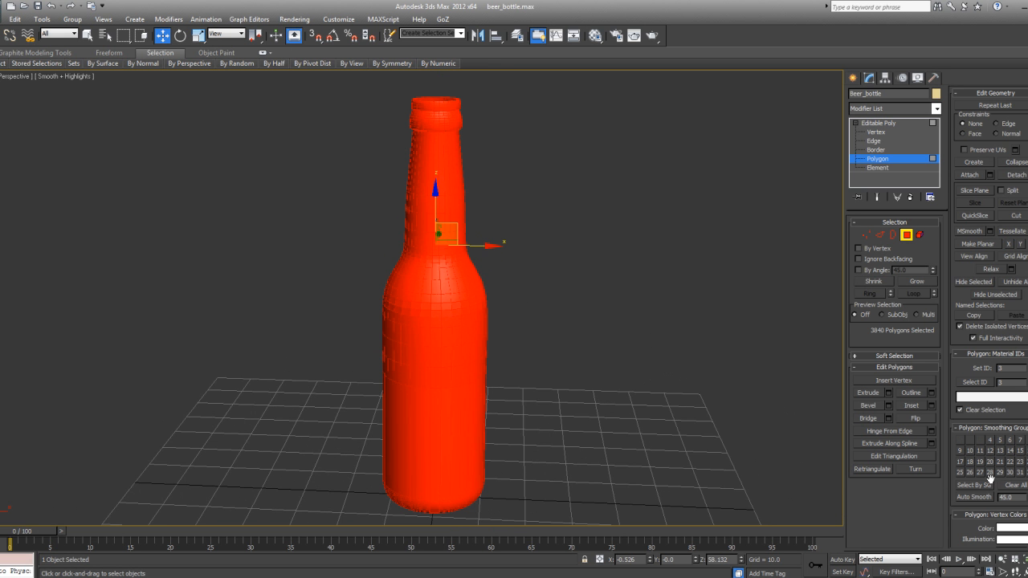
pyautogui.click(976, 498)
pyautogui.click(877, 159)
pyautogui.click(736, 179)
# Step: Show the centre of the bottle's underside in wireframe with the bottle's vertices open for editing
pyautogui.scroll(-2, 648, 308)
pyautogui.scroll(2, 658, 295)
pyautogui.moveTo(647, 303); pyautogui.dragTo(628, 194, button='middle')
pyautogui.scroll(8, 575, 202)
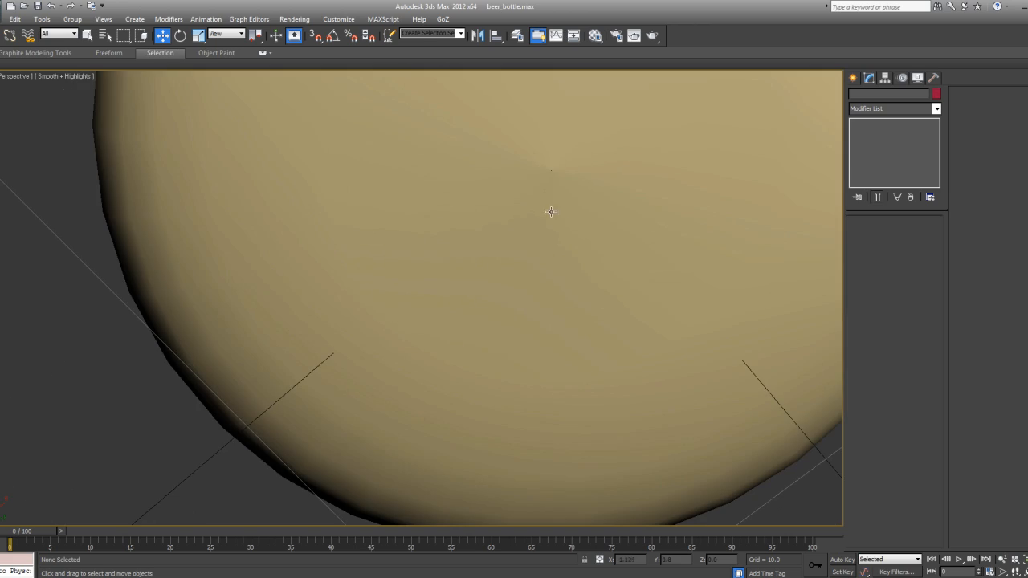
pyautogui.click(566, 211)
pyautogui.press('1')
pyautogui.press('F3')
pyautogui.keyDown('alt'); pyautogui.moveTo(562, 200); pyautogui.dragTo(523, 330, button='middle'); pyautogui.keyUp('alt')
pyautogui.scroll(-5, 491, 278)
pyautogui.scroll(5, 473, 298)
# Step: Select the vertex at the upper centre point of the bottle's base
pyautogui.moveTo(420, 253); pyautogui.dragTo(463, 296)
pyautogui.press('z')
pyautogui.moveTo(466, 273)
pyautogui.keyDown('alt'); pyautogui.mouseDown(button='middle')
pyautogui.moveTo(462, 289)
pyautogui.moveTo(472, 190)
pyautogui.moveTo(478, 233)
pyautogui.mouseUp(button='middle'); pyautogui.keyUp('alt')
pyautogui.scroll(-2, 463, 289)
pyautogui.press('F3')
pyautogui.scroll(-8, 473, 209)
pyautogui.press('F3')
pyautogui.scroll(4, 477, 201)
pyautogui.moveTo(408, 253); pyautogui.dragTo(453, 270)
pyautogui.press('F3')
pyautogui.press('F3')
pyautogui.moveTo(397, 220)
pyautogui.keyDown('alt'); pyautogui.mouseDown(button='middle')
pyautogui.moveTo(398, 229)
pyautogui.moveTo(402, 217)
pyautogui.mouseUp(button='middle'); pyautogui.keyUp('alt')
pyautogui.click(371, 233)
pyautogui.moveTo(350, 224); pyautogui.dragTo(433, 268)
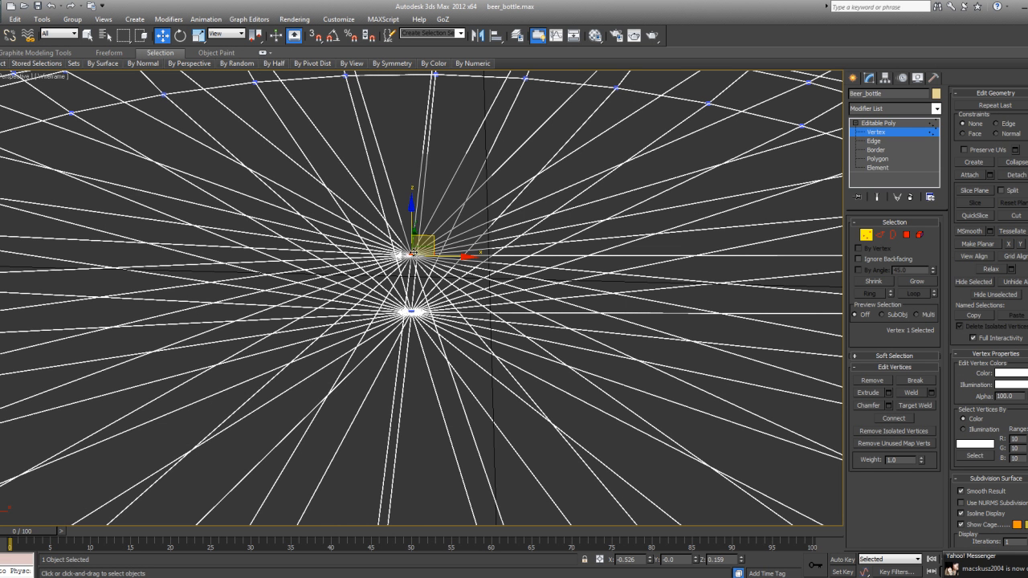
# Step: Select the stacked vertices at the lower centre point of the bottle's base and show the underside shaded with edged faces
pyautogui.scroll(-5, 412, 275)
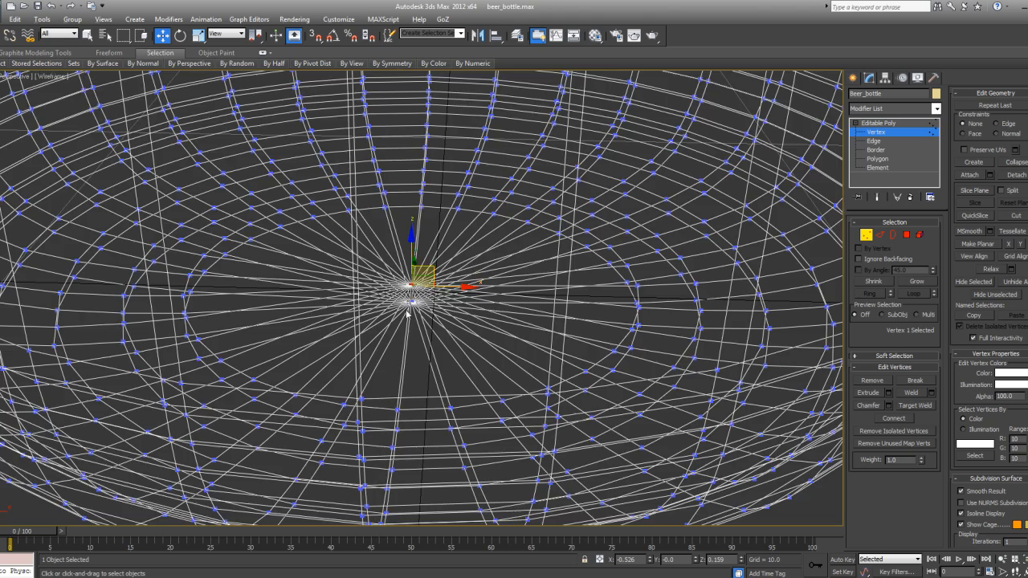
pyautogui.keyDown('alt'); pyautogui.moveTo(407, 313); pyautogui.dragTo(416, 312, button='middle'); pyautogui.keyUp('alt')
pyautogui.moveTo(404, 271); pyautogui.dragTo(459, 295)
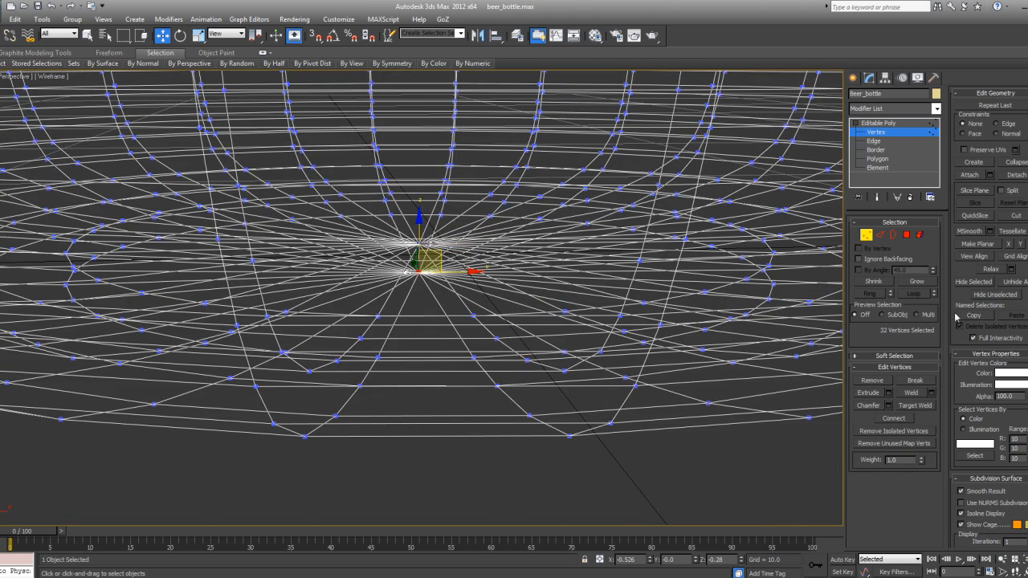
pyautogui.scroll(2, 328, 297)
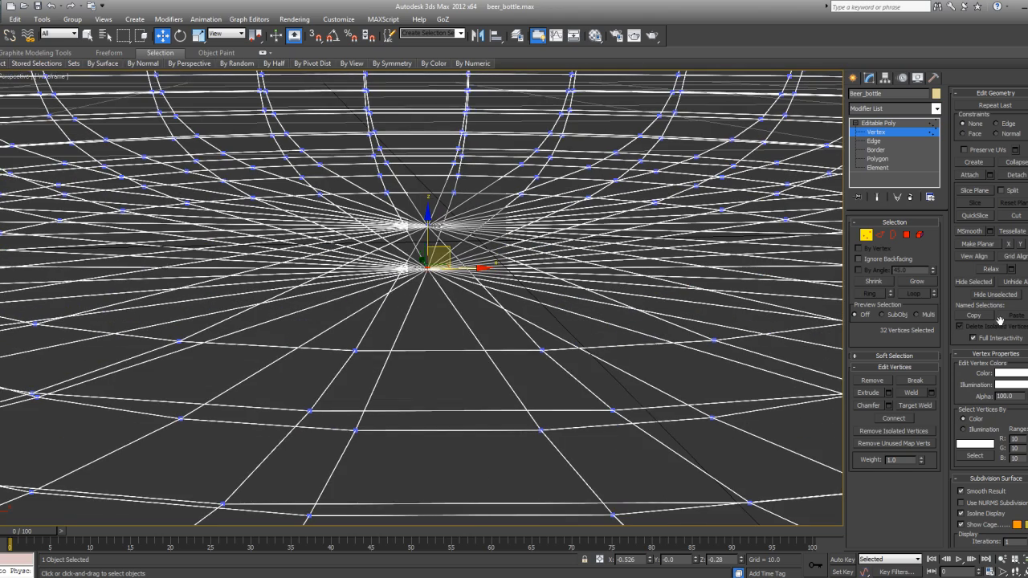
pyautogui.press('F3')
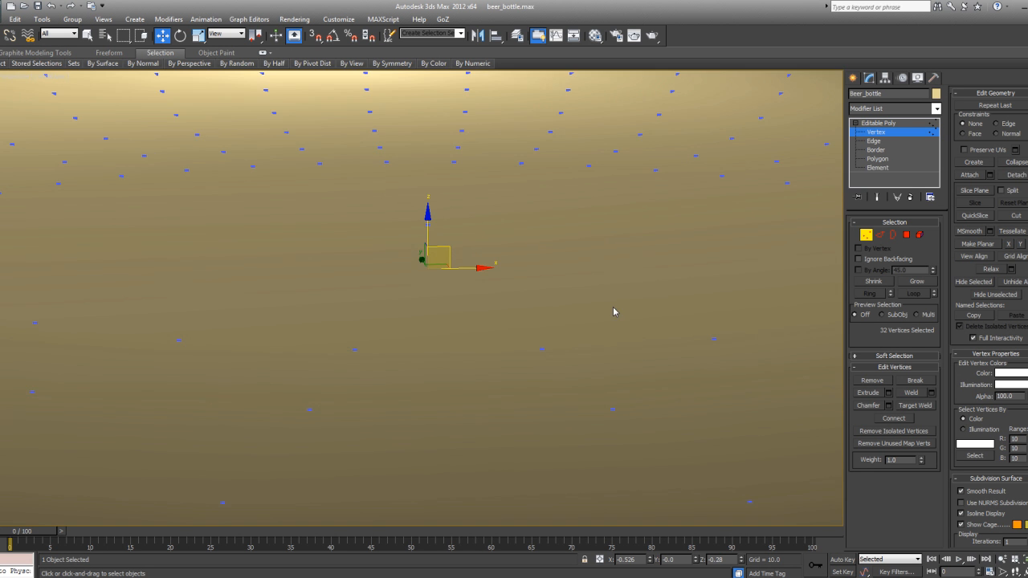
pyautogui.scroll(-5, 598, 314)
pyautogui.moveTo(580, 316)
pyautogui.keyDown('alt'); pyautogui.mouseDown(button='middle')
pyautogui.moveTo(585, 266)
pyautogui.moveTo(563, 258)
pyautogui.mouseUp(button='middle'); pyautogui.keyUp('alt')
pyautogui.scroll(2, 562, 258)
pyautogui.press('F4')
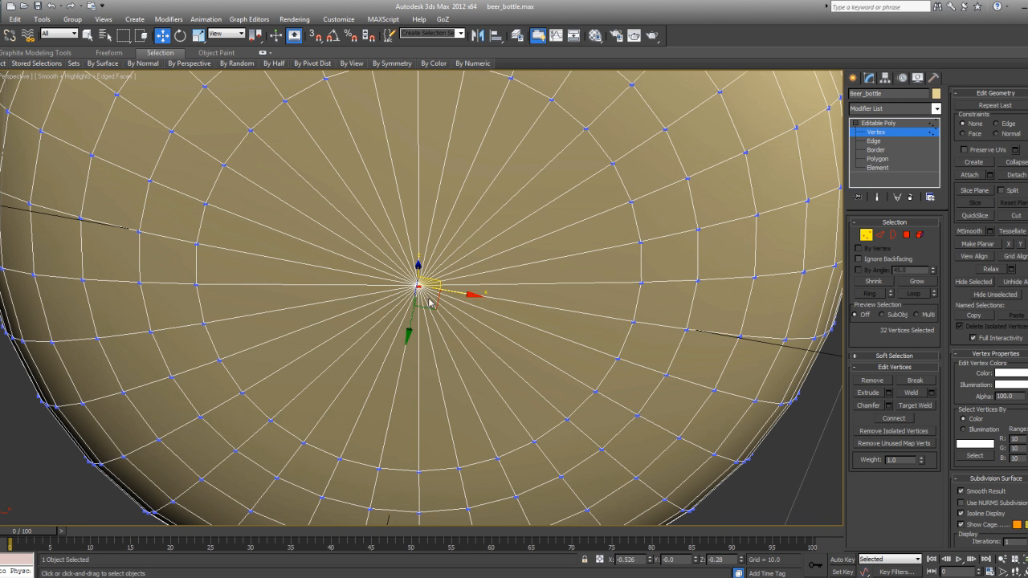
# Step: Try pulling a single vertex away from the underside's centre point, and undo the move
pyautogui.click(722, 447)
pyautogui.click(418, 286)
pyautogui.moveTo(418, 267); pyautogui.dragTo(423, 305)
pyautogui.keyDown('alt'); pyautogui.moveTo(424, 307); pyautogui.dragTo(426, 269, button='middle'); pyautogui.keyUp('alt')
pyautogui.moveTo(439, 346); pyautogui.dragTo(363, 257)
pyautogui.keyDown('alt'); pyautogui.moveTo(363, 257); pyautogui.dragTo(327, 255, button='middle'); pyautogui.keyUp('alt')
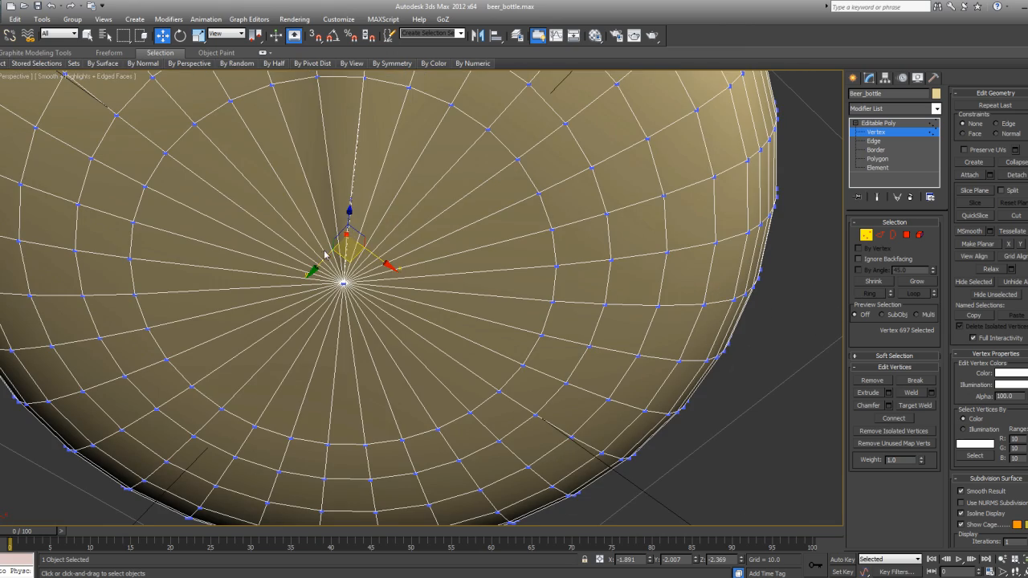
pyautogui.scroll(-3, 350, 299)
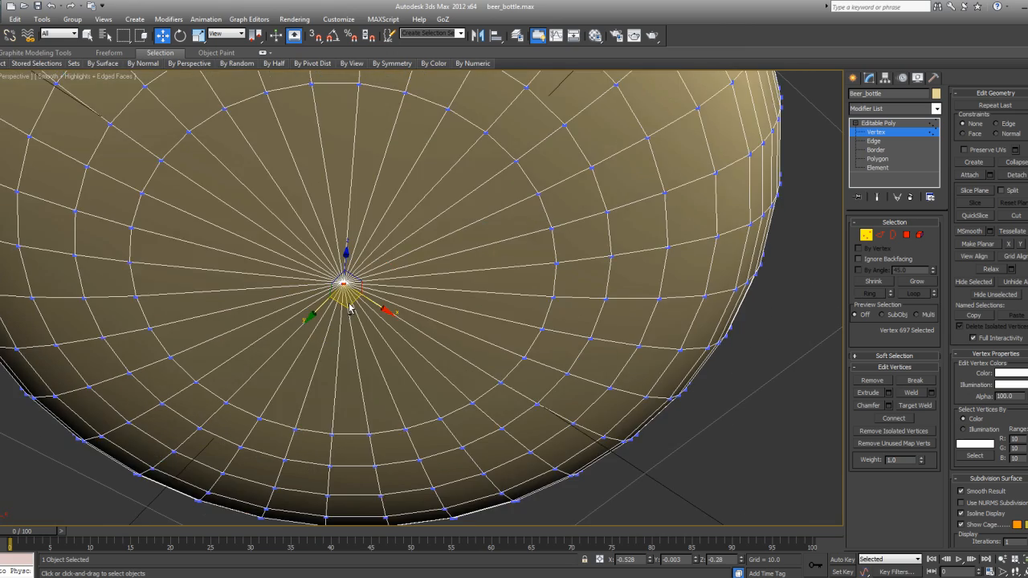
# Step: In wireframe, select all the stacked vertices at the lower centre point of the base and weld them into one
pyautogui.press('F3')
pyautogui.keyDown('alt'); pyautogui.moveTo(347, 303); pyautogui.dragTo(339, 383, button='middle'); pyautogui.keyUp('alt')
pyautogui.scroll(4, 331, 332)
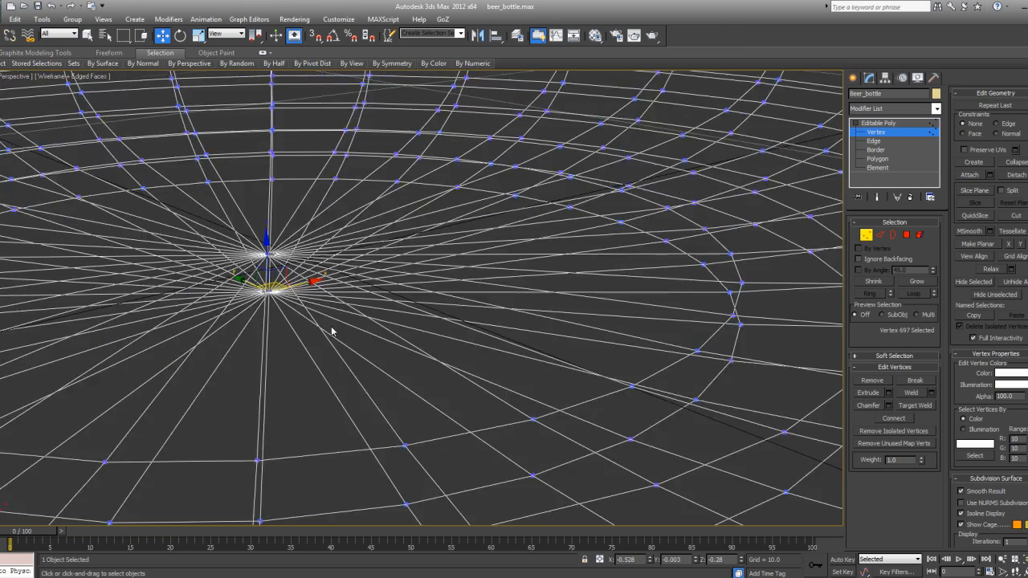
pyautogui.moveTo(277, 294); pyautogui.dragTo(321, 326, button='middle')
pyautogui.moveTo(229, 294); pyautogui.dragTo(252, 310)
pyautogui.moveTo(331, 303); pyautogui.dragTo(230, 347)
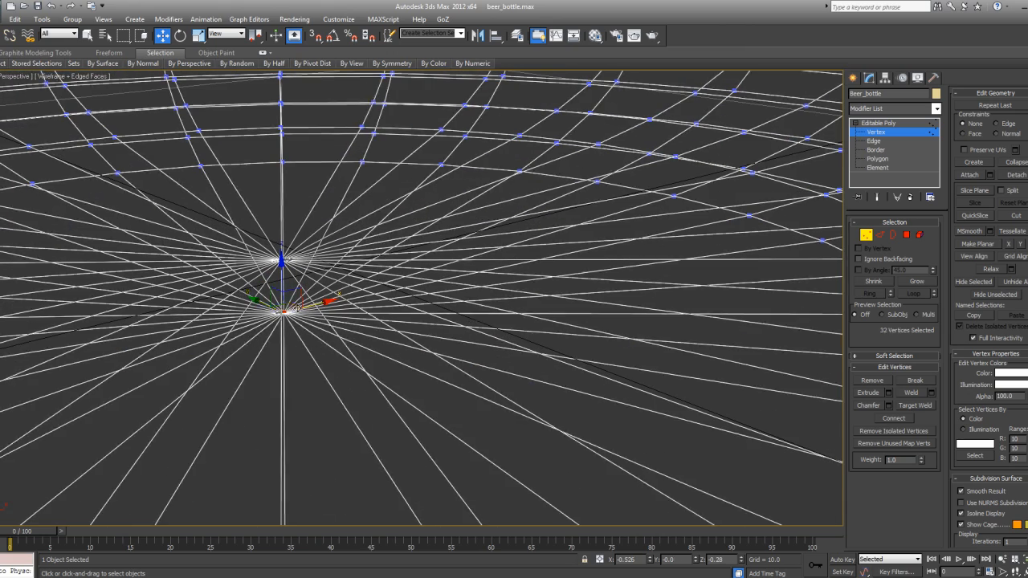
pyautogui.click(911, 393)
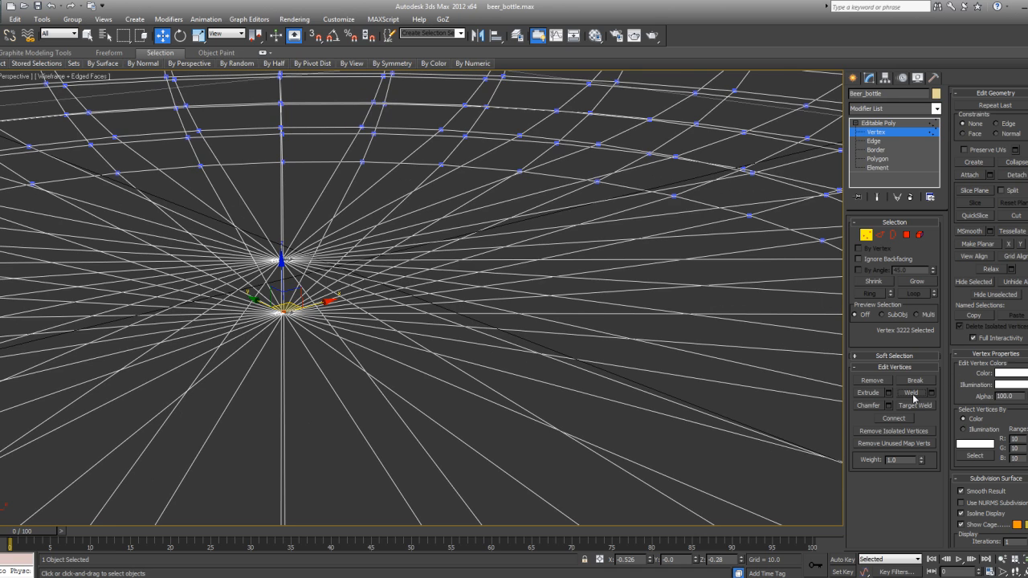
# Step: Reselect the lower centre vertex to check the weld, and examine the bottle's underside in shaded view
pyautogui.scroll(-4, 546, 383)
pyautogui.keyDown('alt'); pyautogui.moveTo(535, 377); pyautogui.dragTo(509, 387, button='middle'); pyautogui.keyUp('alt')
pyautogui.click(361, 345)
pyautogui.click(349, 305)
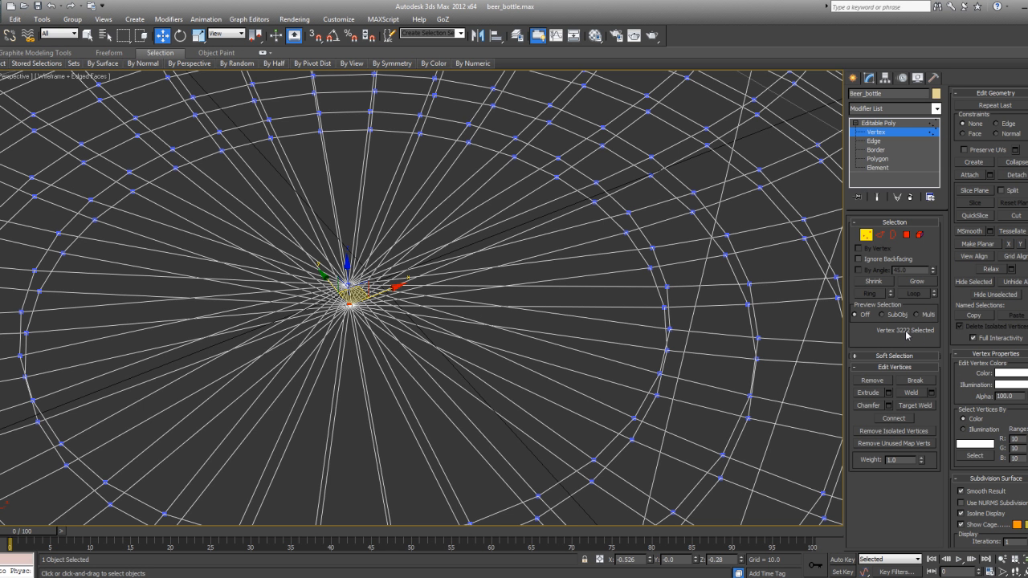
pyautogui.press('F3')
pyautogui.scroll(-5, 386, 321)
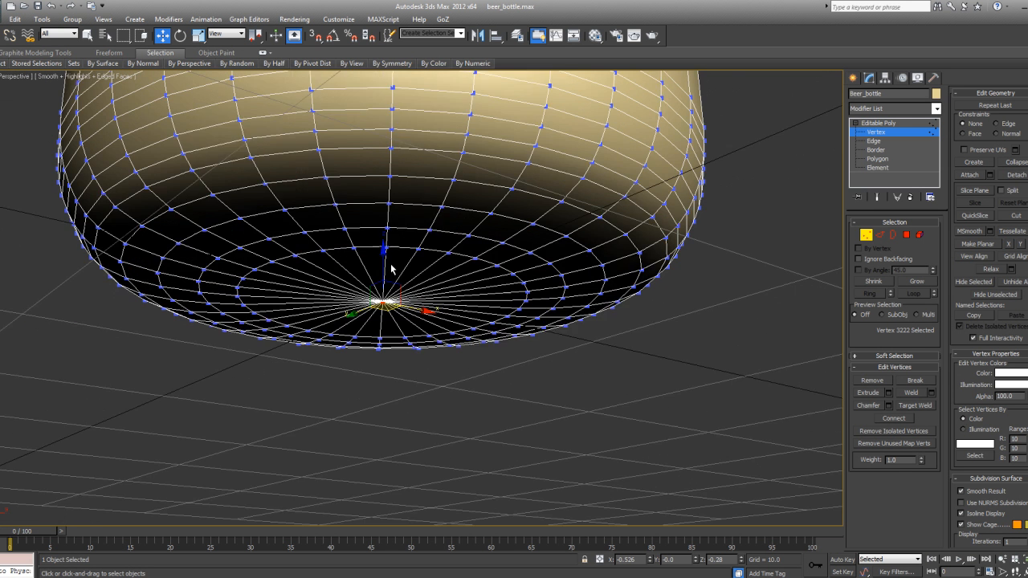
pyautogui.moveTo(391, 316); pyautogui.dragTo(392, 268)
pyautogui.scroll(-3, 427, 330)
pyautogui.keyDown('alt'); pyautogui.moveTo(481, 330); pyautogui.dragTo(530, 361, button='middle'); pyautogui.keyUp('alt')
# Step: Leave vertex editing, frame the whole bottle and hide the edged faces to check its smooth shading
pyautogui.click(887, 122)
pyautogui.press('z')
pyautogui.keyDown('alt'); pyautogui.moveTo(620, 247); pyautogui.dragTo(610, 282, button='middle'); pyautogui.keyUp('alt')
pyautogui.scroll(-4, 630, 303)
pyautogui.press('F4')
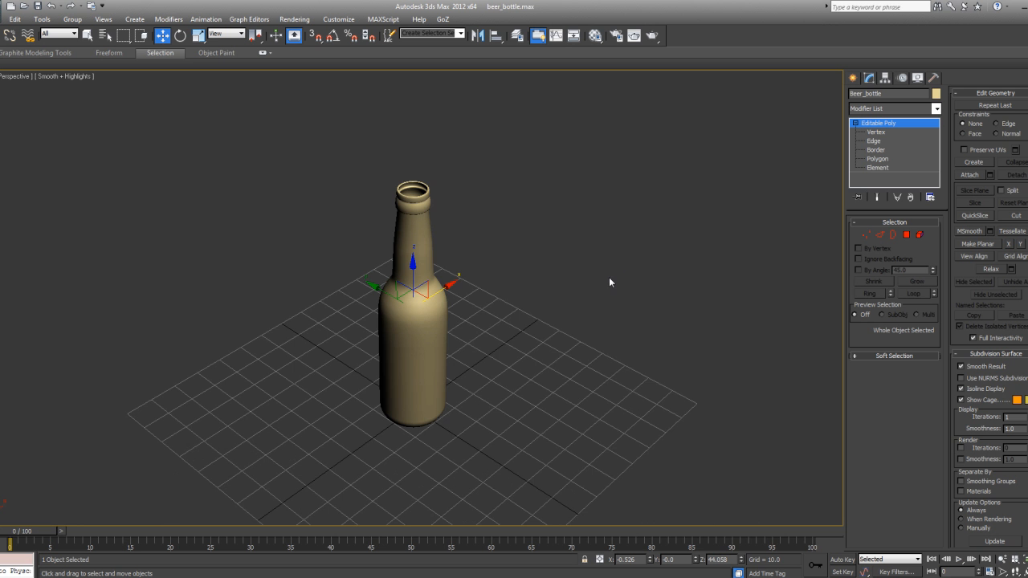
pyautogui.scroll(3, 611, 278)
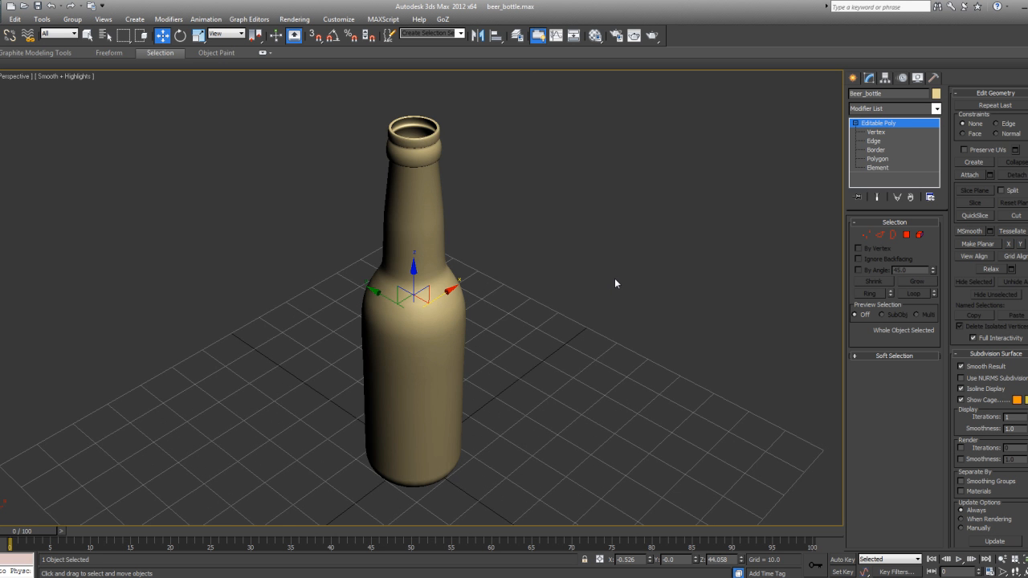
pyautogui.scroll(-3, 614, 281)
pyautogui.moveTo(613, 280)
pyautogui.keyDown('alt'); pyautogui.mouseDown(button='middle')
pyautogui.moveTo(530, 284)
pyautogui.moveTo(618, 281)
pyautogui.moveTo(601, 276)
pyautogui.moveTo(615, 264)
pyautogui.moveTo(605, 272)
pyautogui.mouseUp(button='middle'); pyautogui.keyUp('alt')
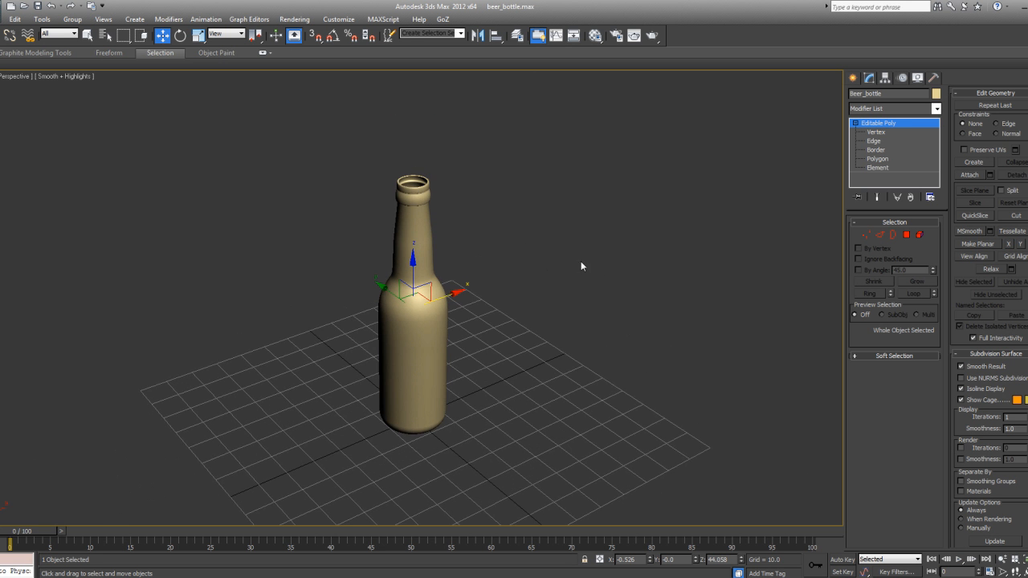